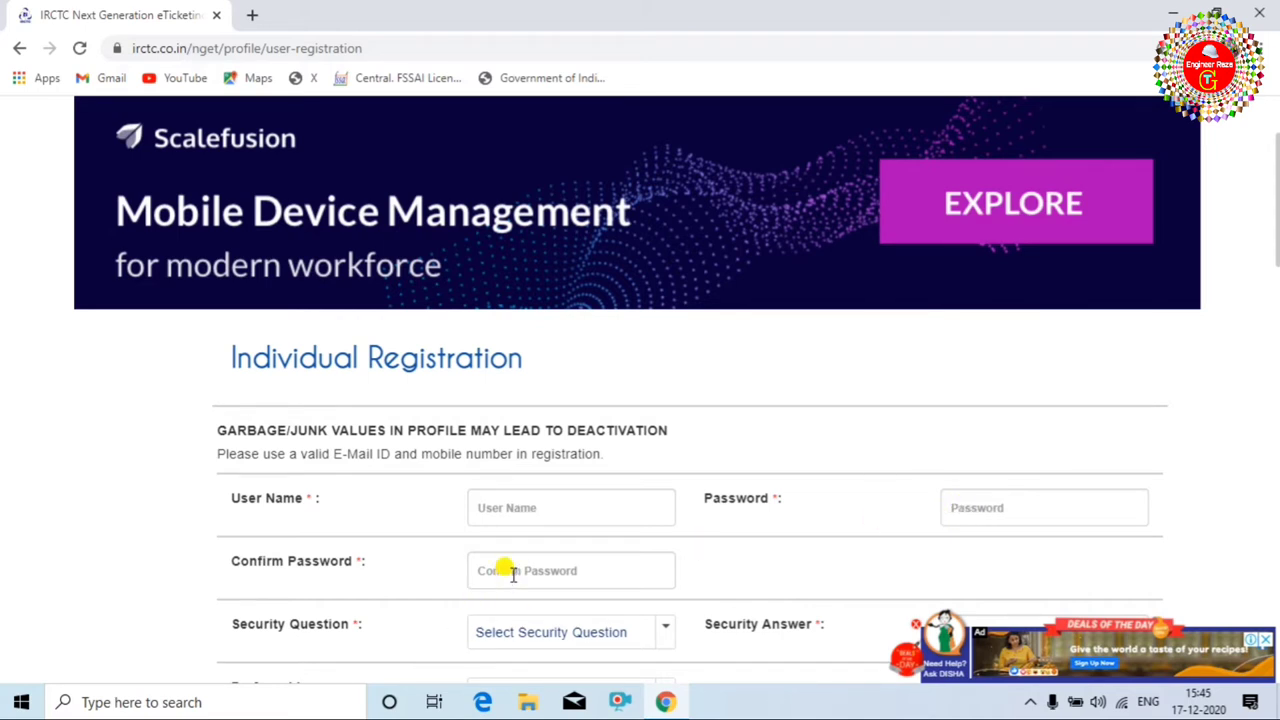
Choose the first-school security question, answer 'abc', and fill in the saved user name and passwords.
{"action": "scroll", "coordinate": [512, 574], "scroll_direction": "down", "scroll_amount": 1}
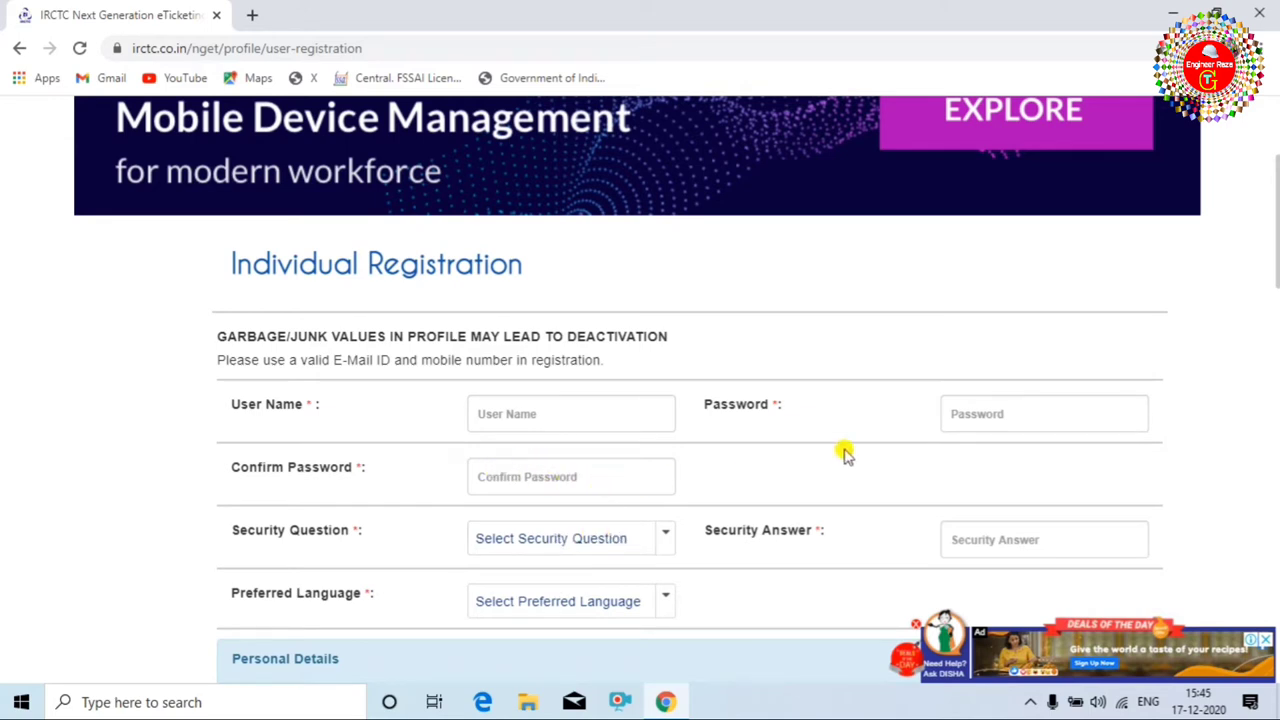
{"action": "left_click", "coordinate": [662, 540]}
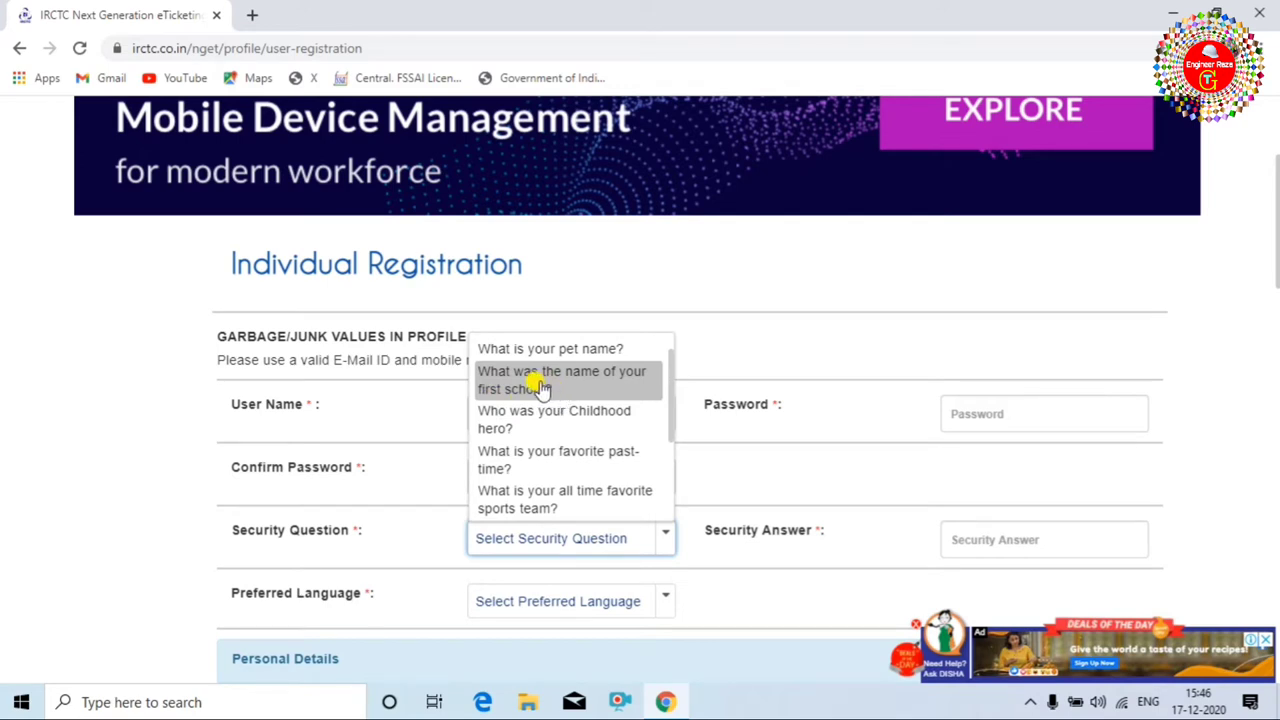
{"action": "left_click", "coordinate": [558, 390]}
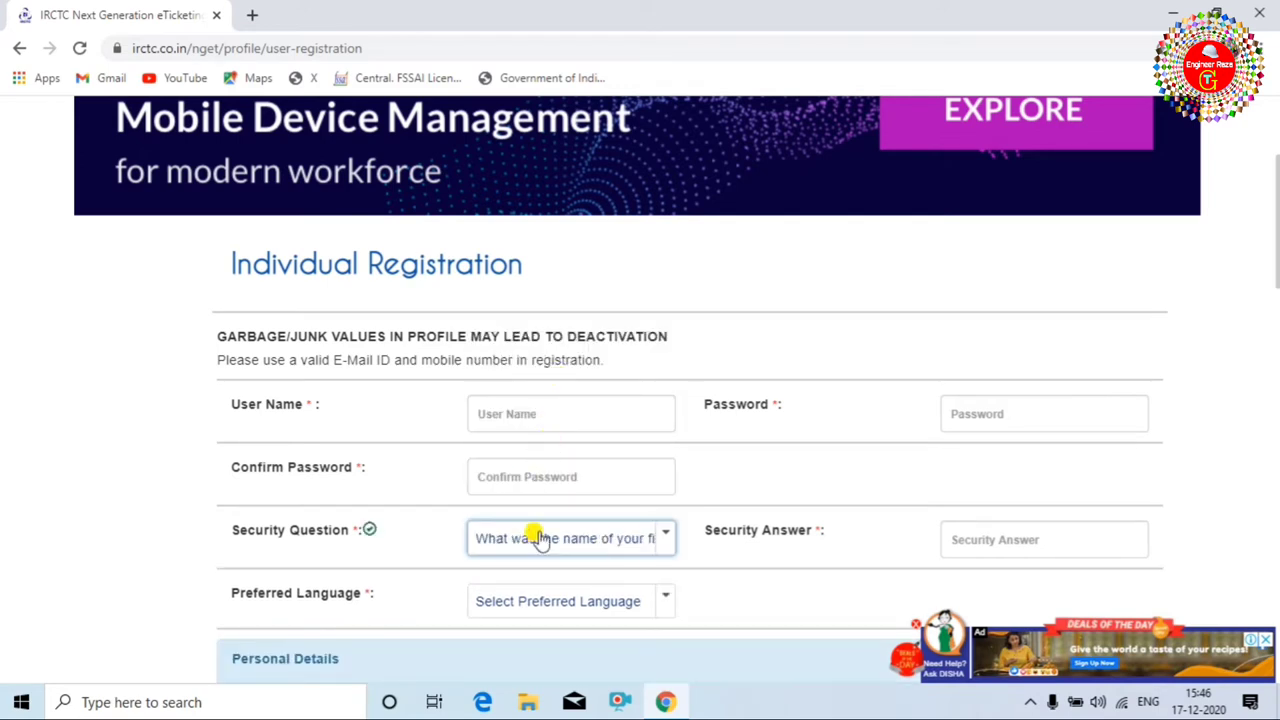
{"action": "scroll", "coordinate": [557, 537], "scroll_direction": "down", "scroll_amount": 1}
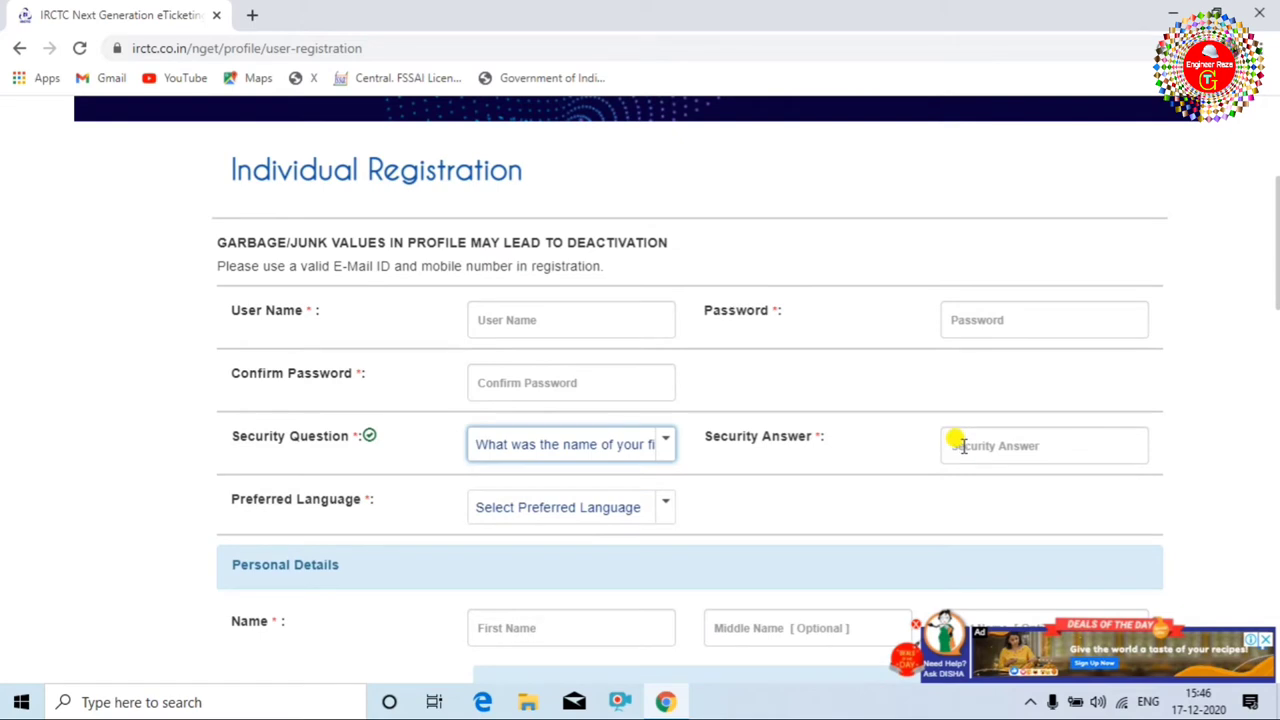
{"action": "left_click", "coordinate": [958, 446]}
{"action": "type", "text": "abc"}
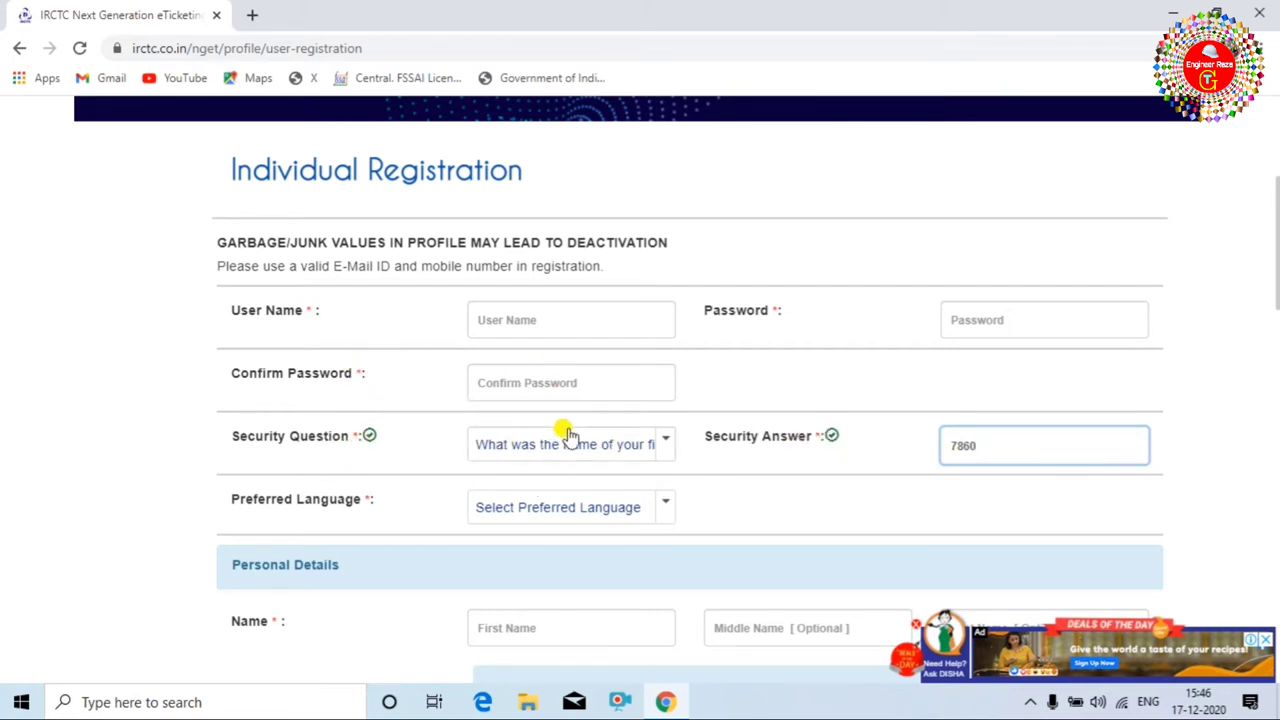
{"action": "left_click", "coordinate": [565, 382]}
{"action": "left_click", "coordinate": [578, 425]}
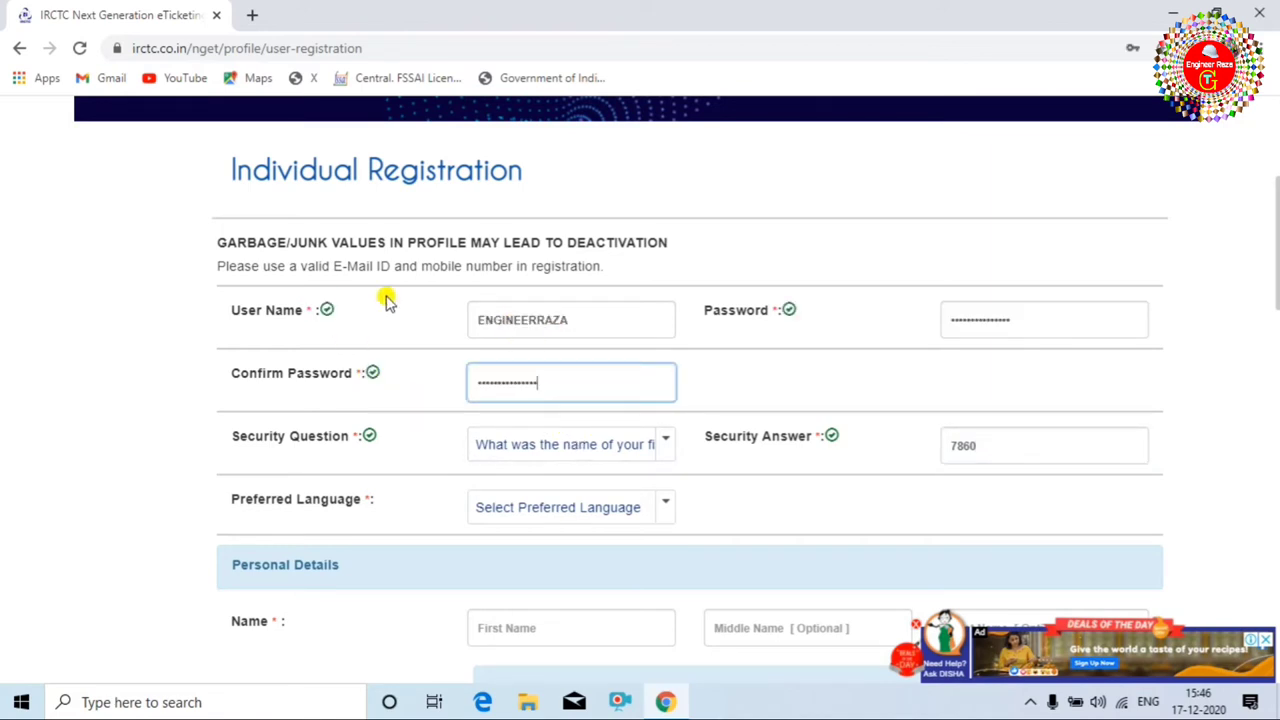
Choose English as the preferred language and Male as the gender.
{"action": "scroll", "coordinate": [594, 406], "scroll_direction": "down", "scroll_amount": 2}
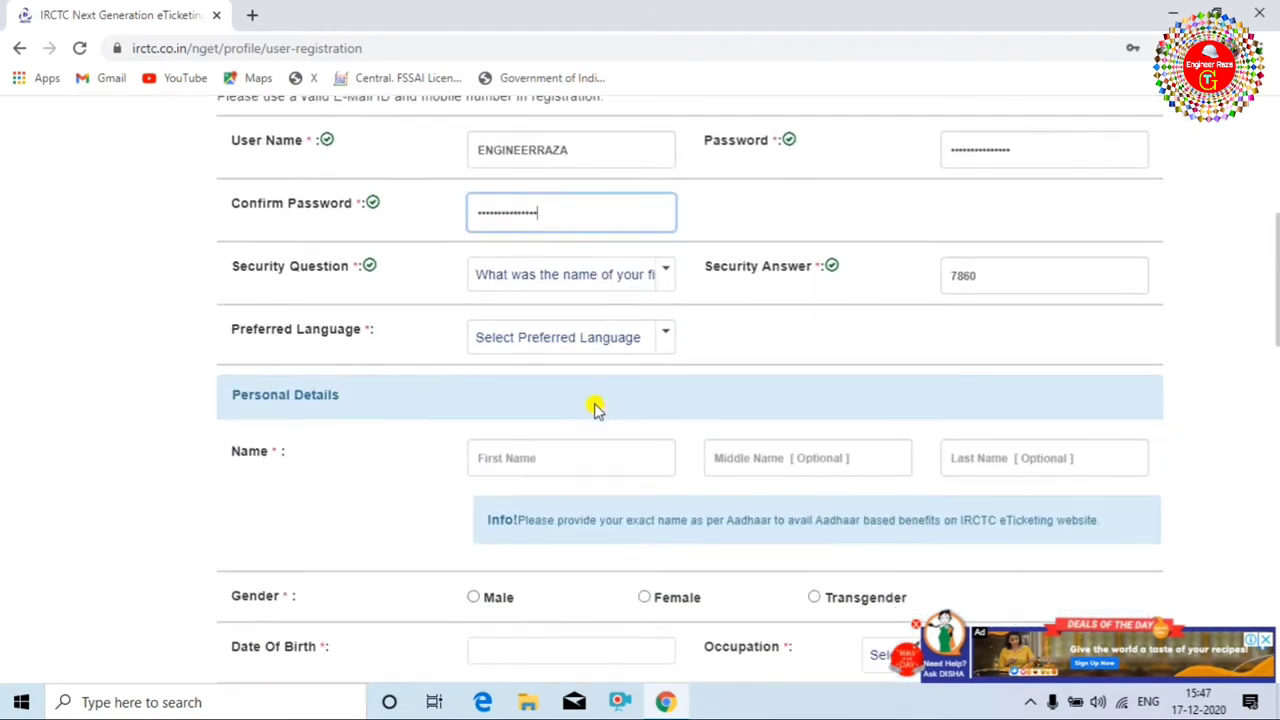
{"action": "left_click", "coordinate": [656, 320]}
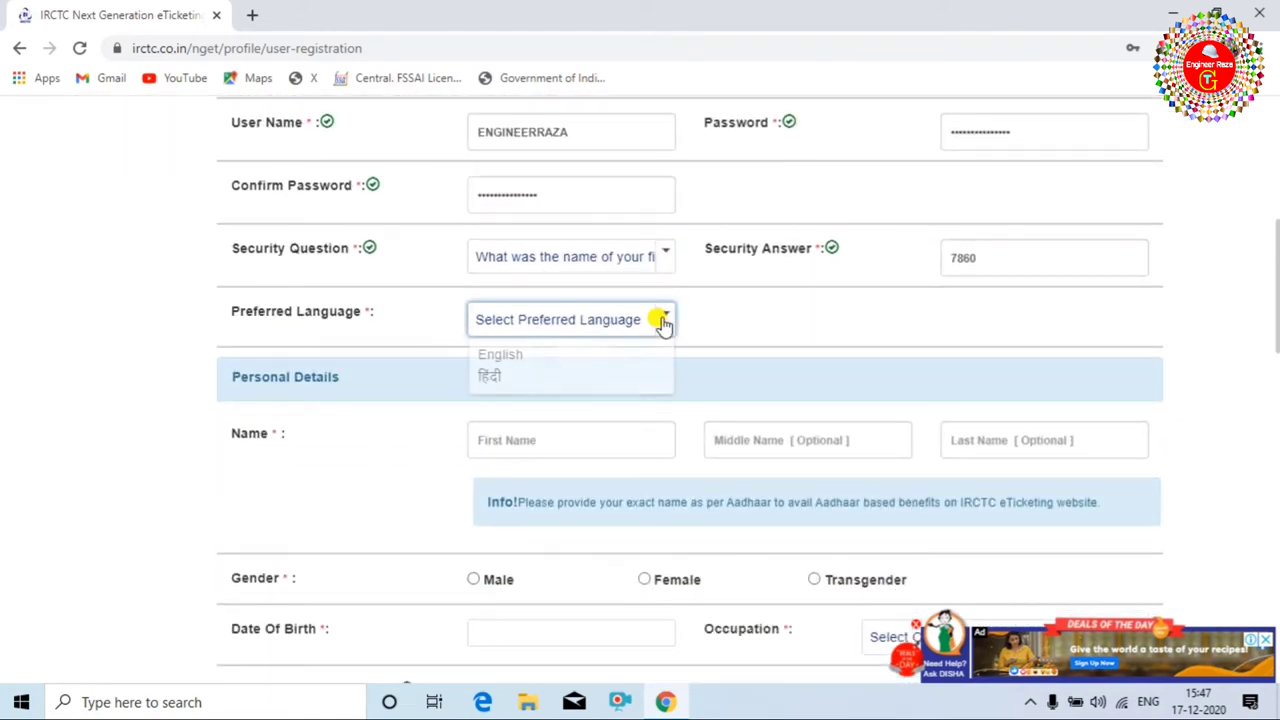
{"action": "left_click", "coordinate": [541, 366]}
{"action": "scroll", "coordinate": [575, 425], "scroll_direction": "down", "scroll_amount": 1}
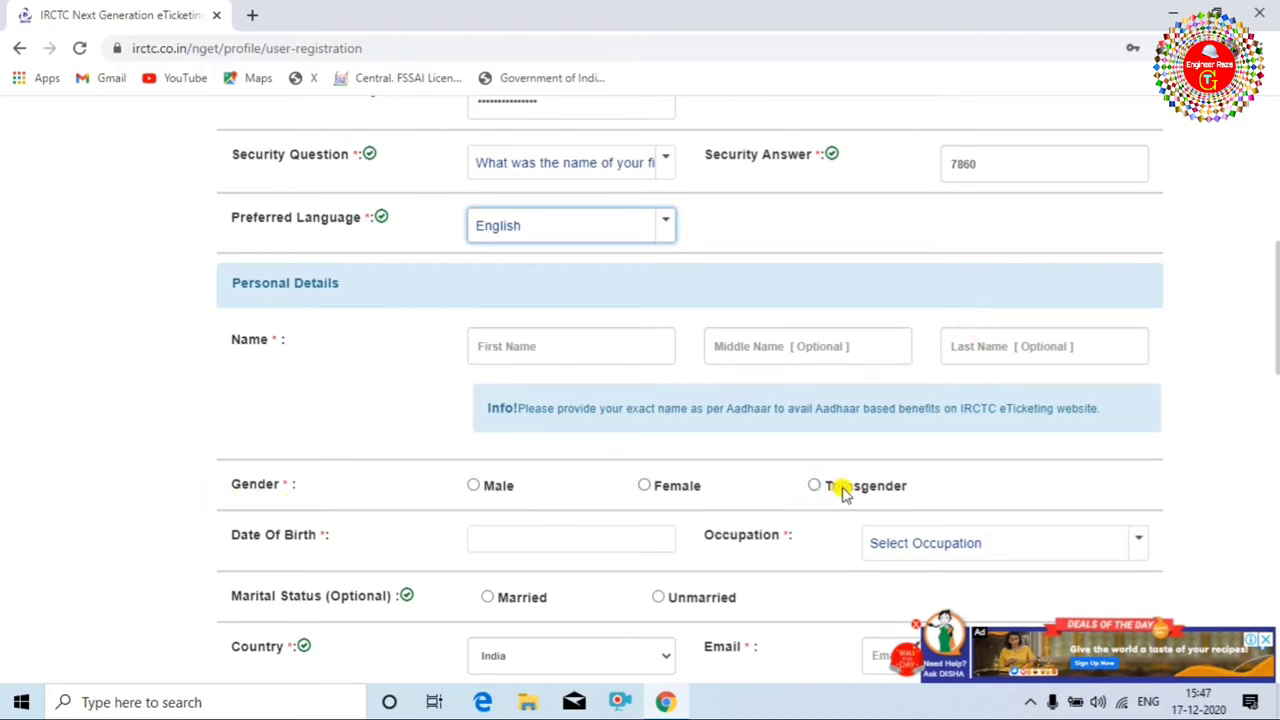
{"action": "left_click", "coordinate": [476, 487]}
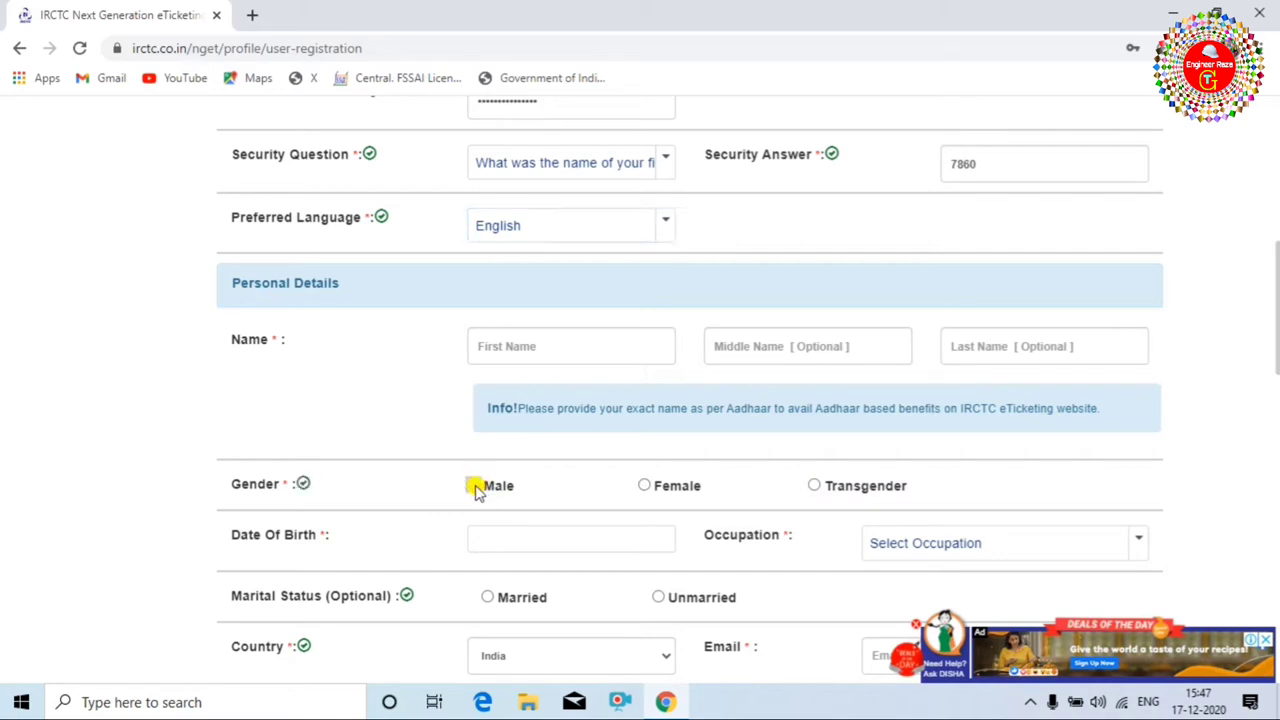
{"action": "scroll", "coordinate": [508, 523], "scroll_direction": "down", "scroll_amount": 1}
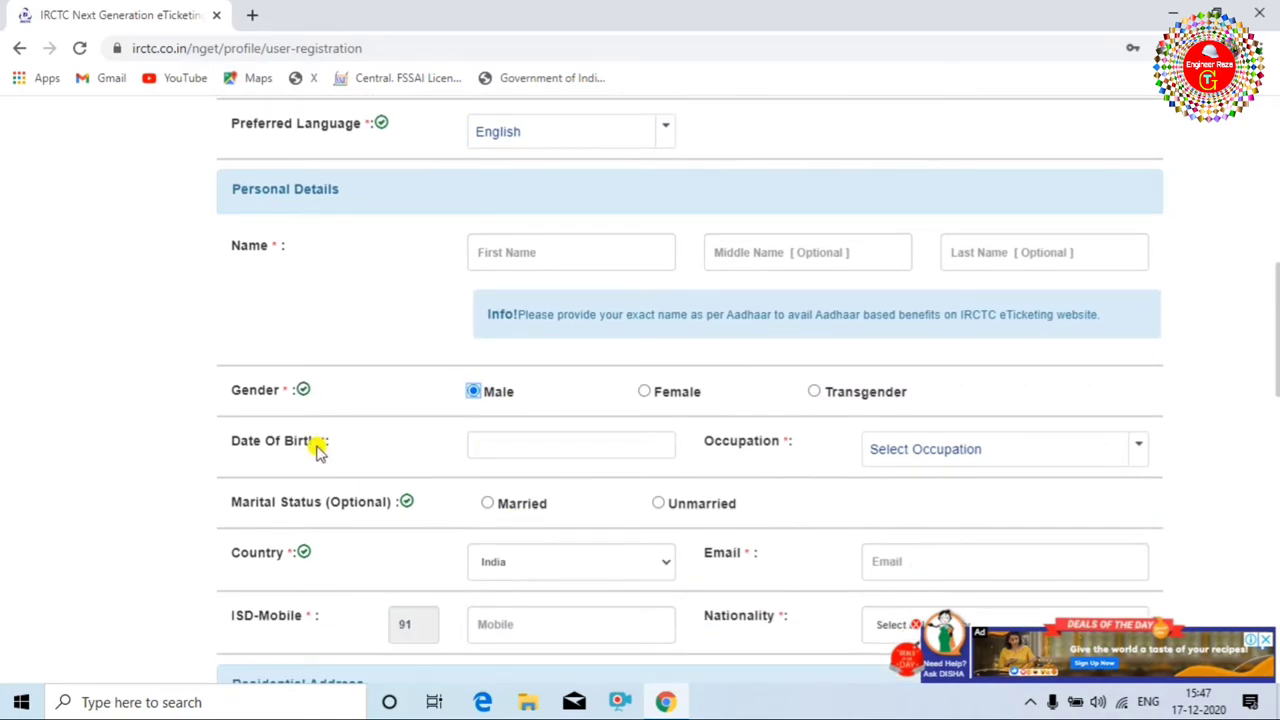
{"action": "left_click", "coordinate": [590, 440]}
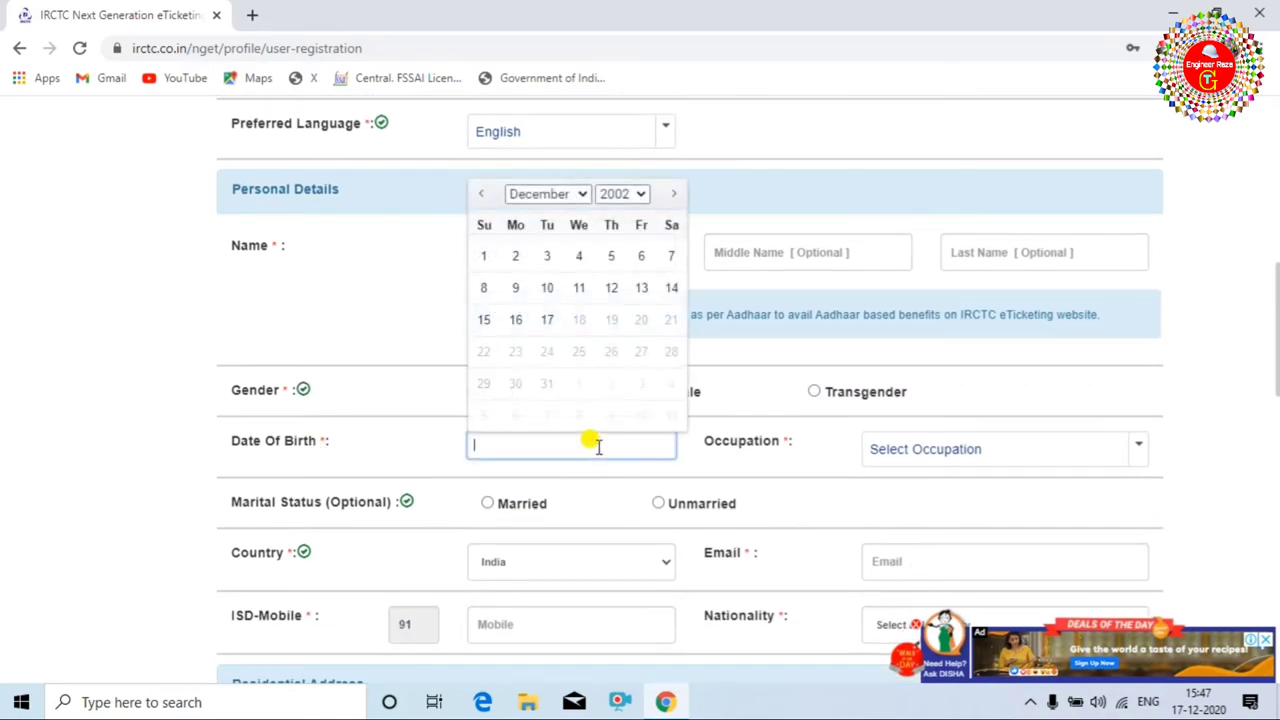
{"action": "left_click", "coordinate": [633, 194]}
{"action": "scroll", "coordinate": [640, 340], "scroll_direction": "up", "scroll_amount": 1}
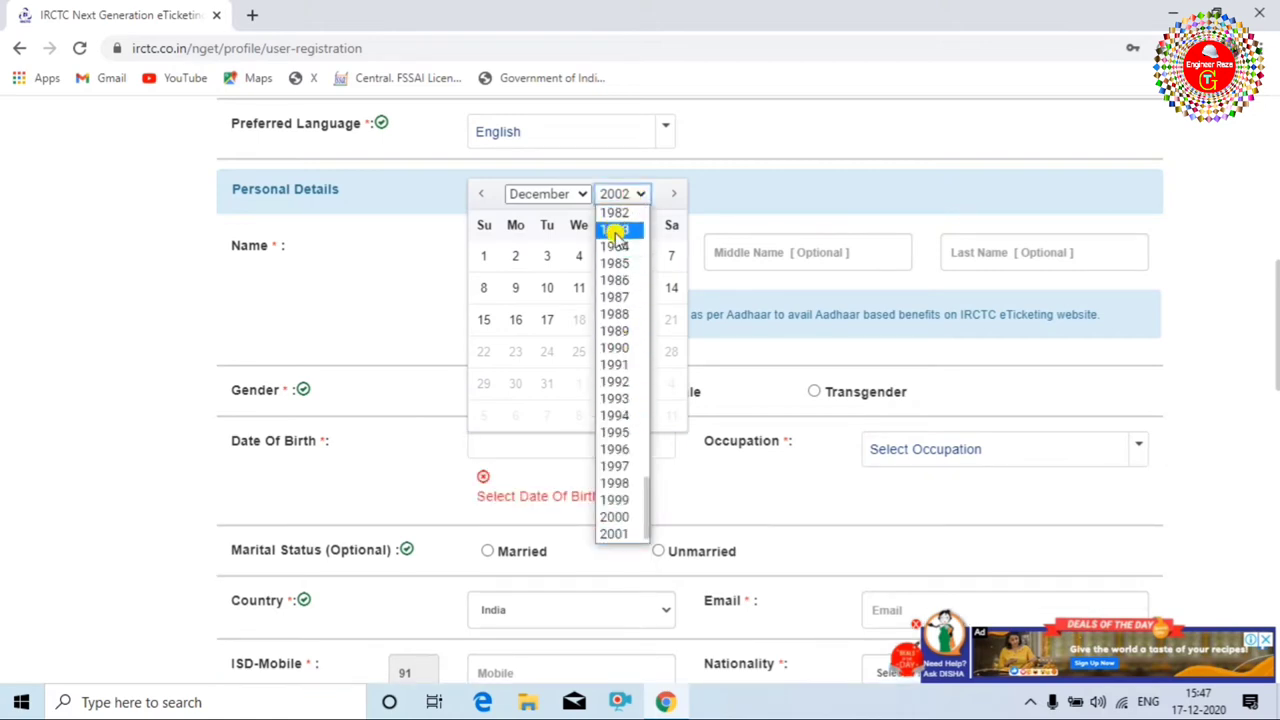
{"action": "left_click", "coordinate": [614, 281]}
{"action": "left_click", "coordinate": [550, 193]}
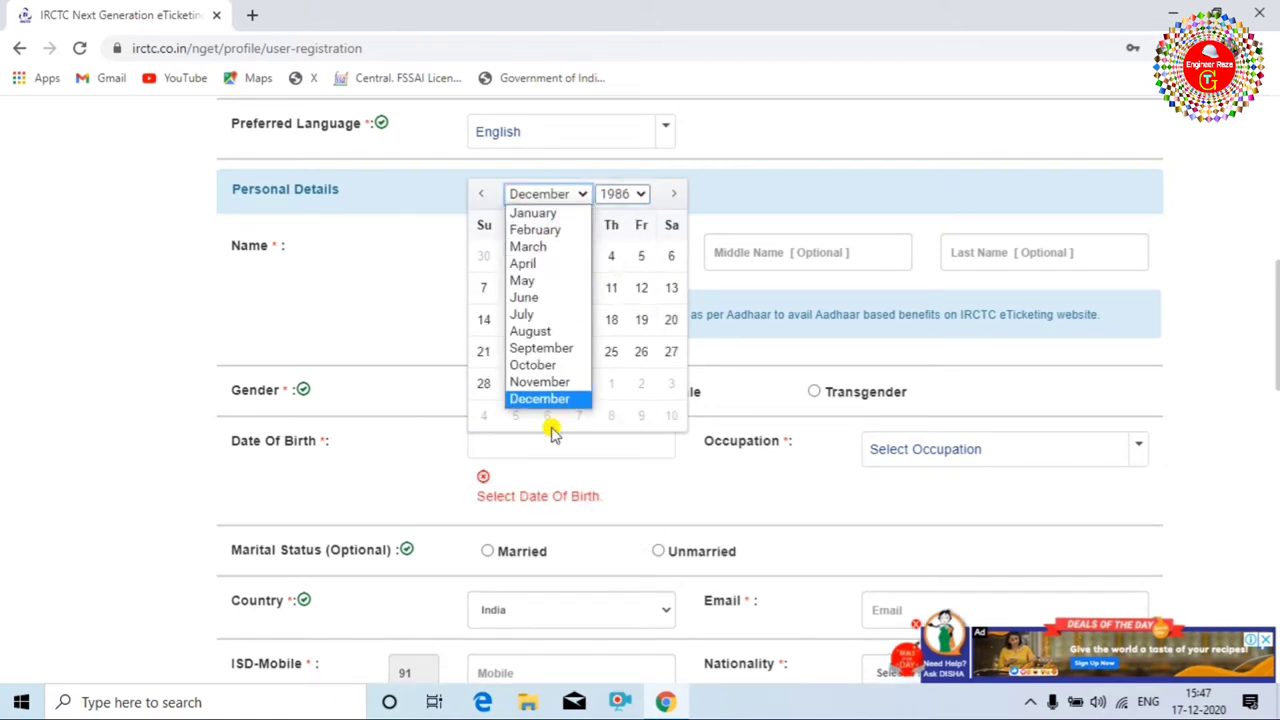
{"action": "left_click", "coordinate": [530, 297]}
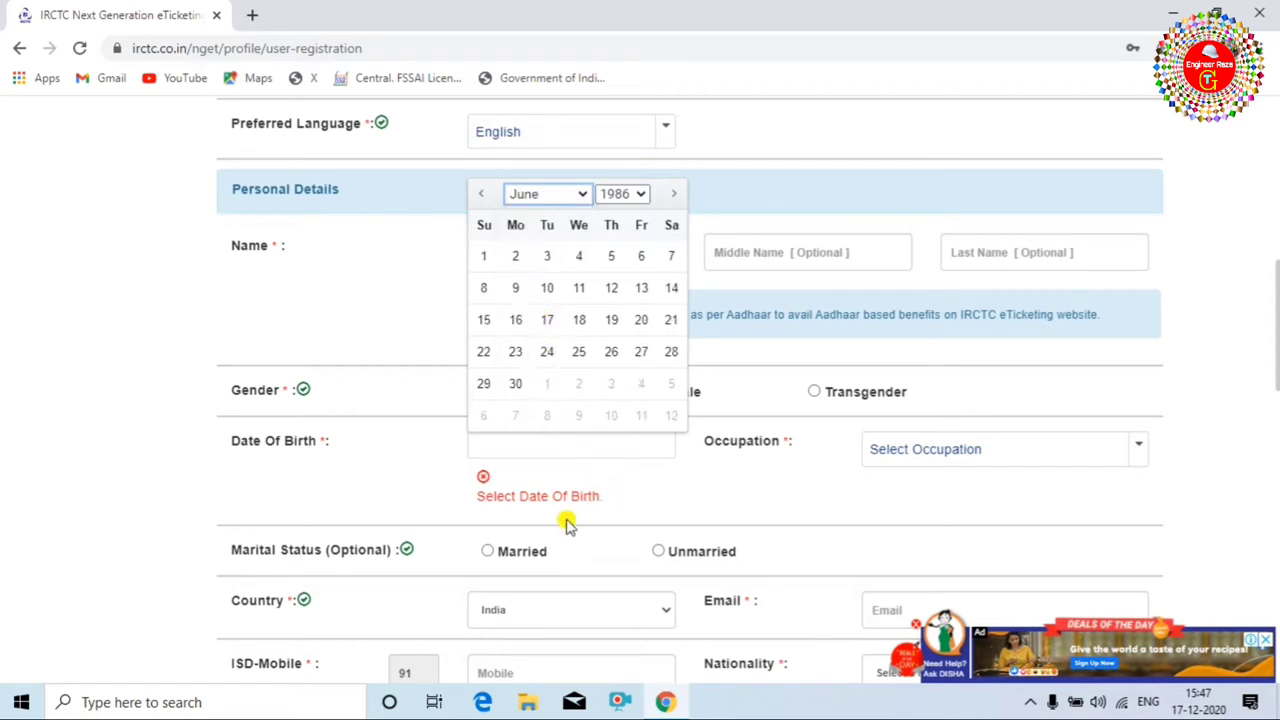
{"action": "left_click", "coordinate": [613, 258]}
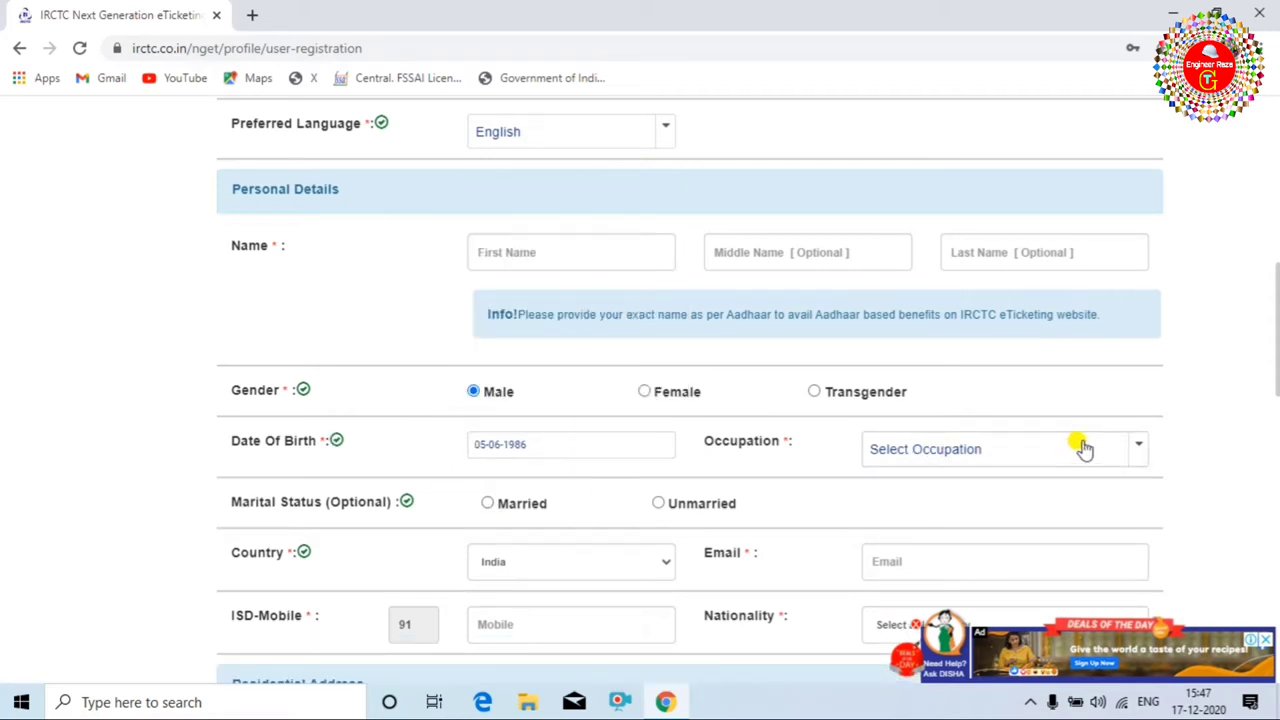
Set the occupation to STUDENT and the marital status to Unmarried.
{"action": "left_click", "coordinate": [1137, 452]}
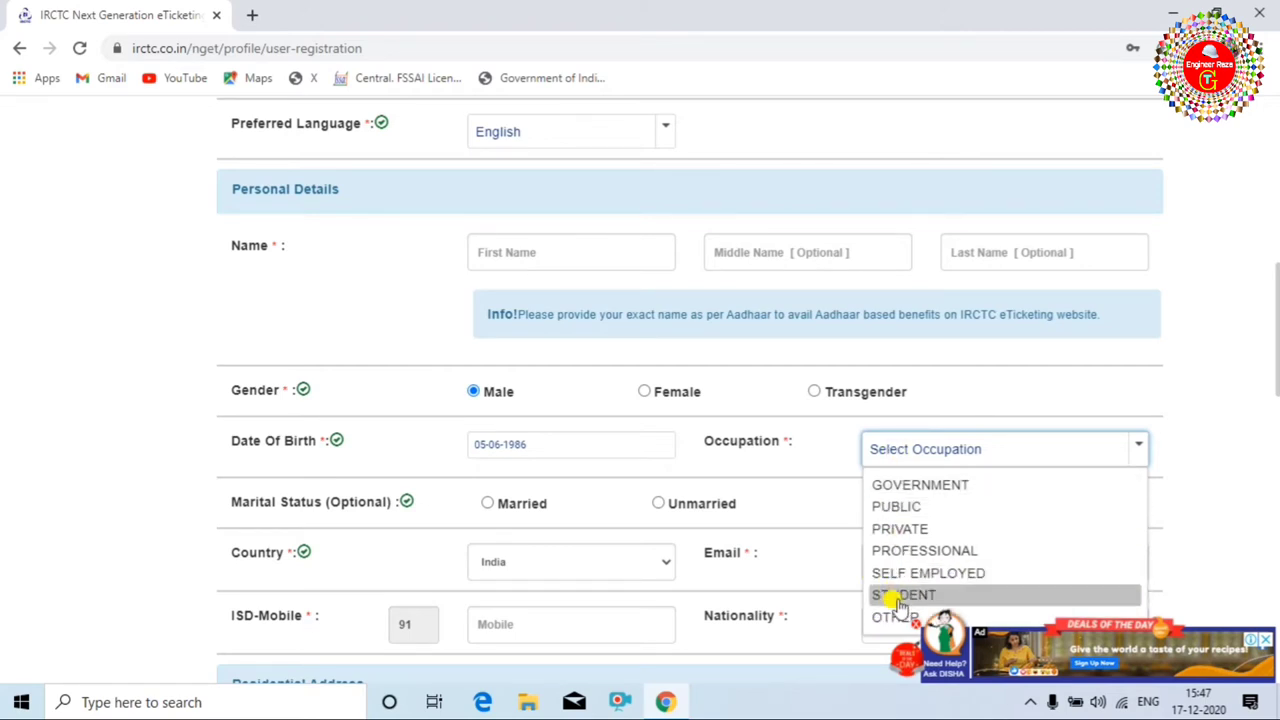
{"action": "left_click", "coordinate": [897, 594]}
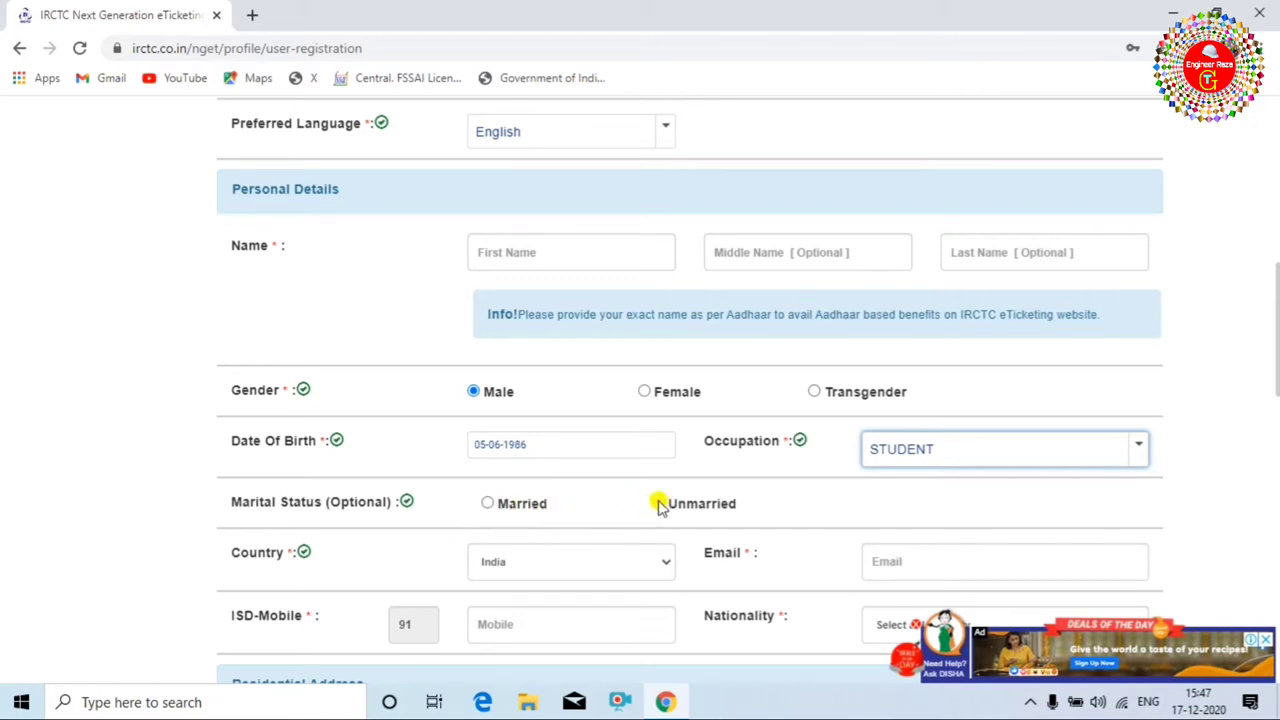
{"action": "left_click", "coordinate": [655, 504]}
{"action": "scroll", "coordinate": [755, 503], "scroll_direction": "down", "scroll_amount": 2}
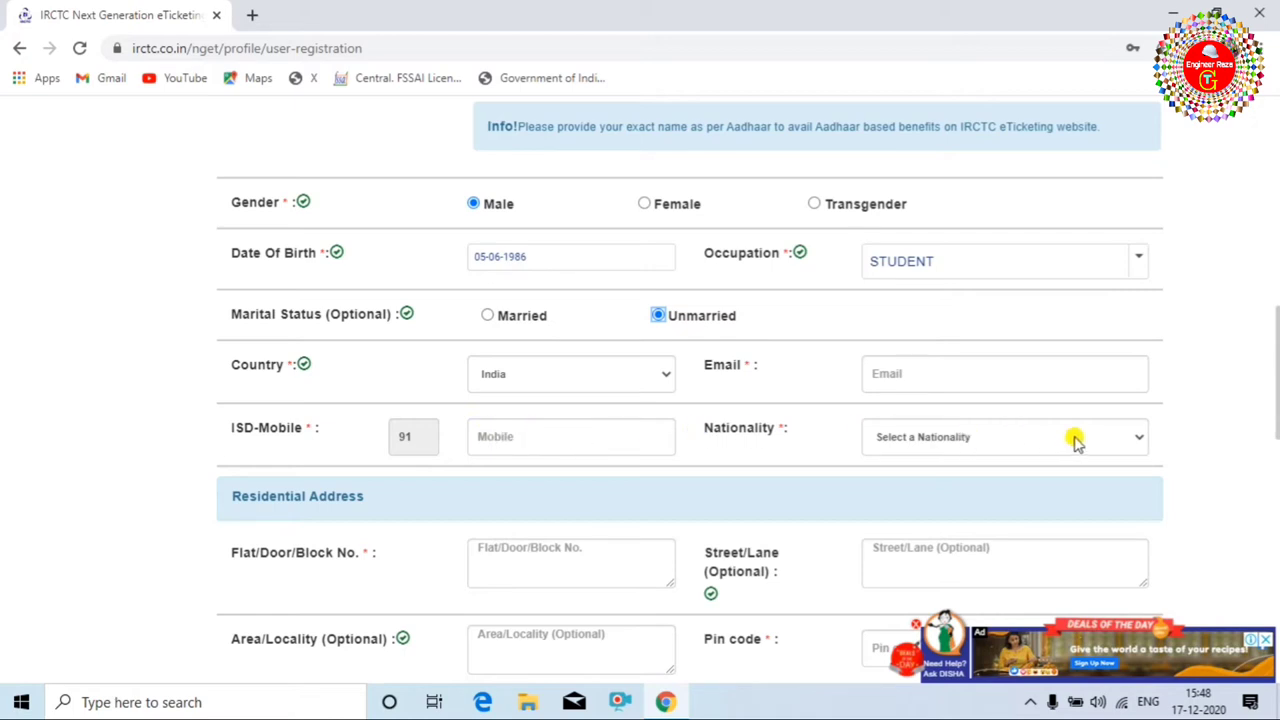
Select India in the Nationality dropdown.
{"action": "left_click", "coordinate": [1106, 437]}
{"action": "scroll", "coordinate": [958, 365], "scroll_direction": "down", "scroll_amount": 20}
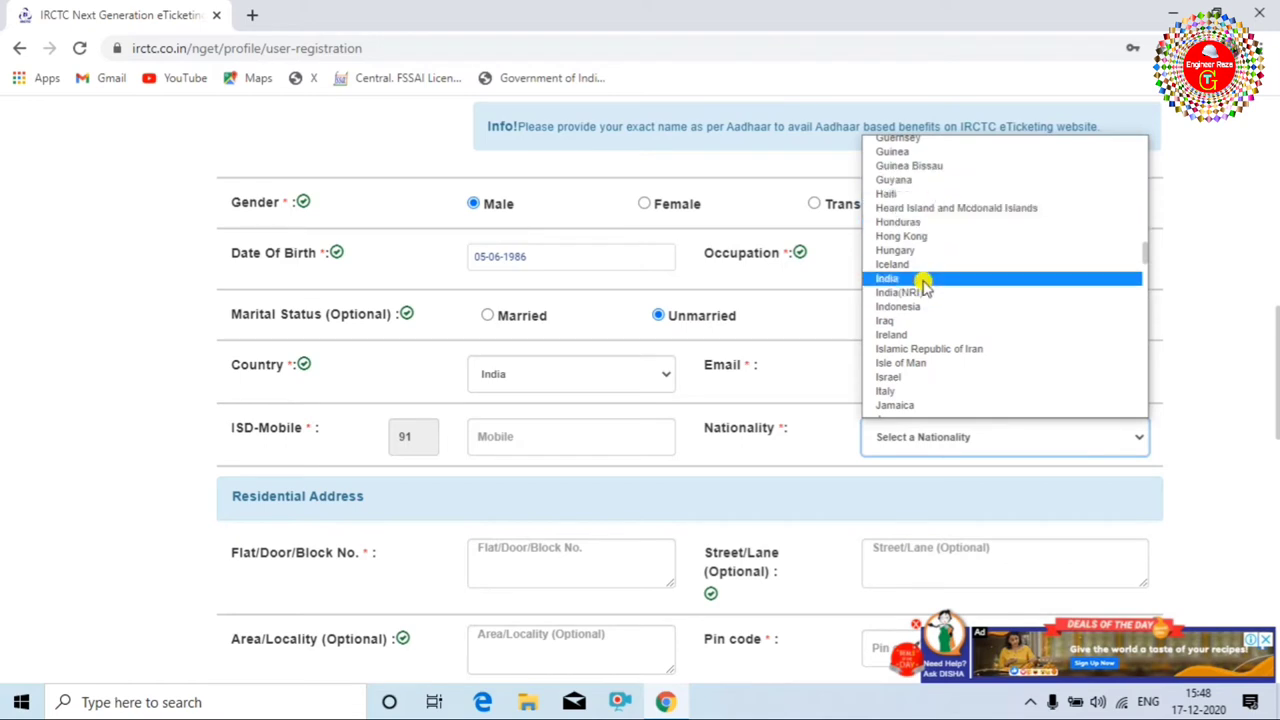
{"action": "left_click", "coordinate": [905, 279]}
{"action": "scroll", "coordinate": [750, 440], "scroll_direction": "down", "scroll_amount": 2}
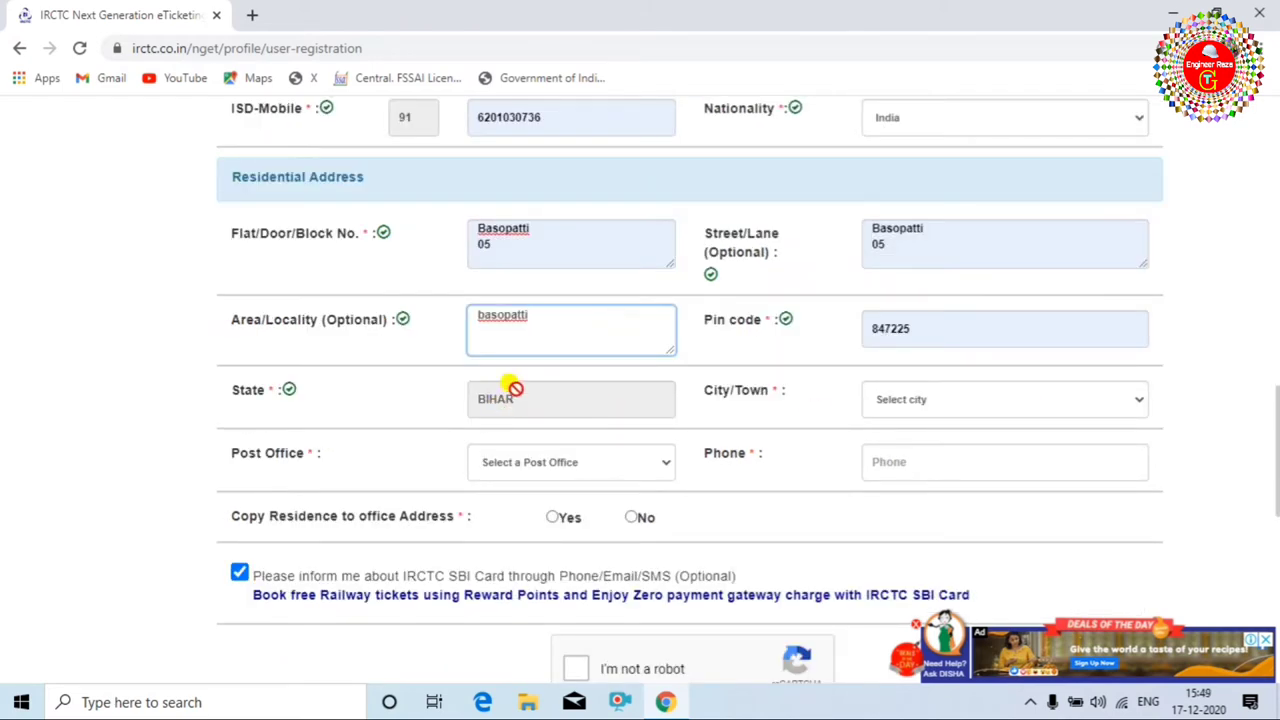
Set the city to Madhubani and the post office to Basopatti S.O.
{"action": "left_click", "coordinate": [1030, 400]}
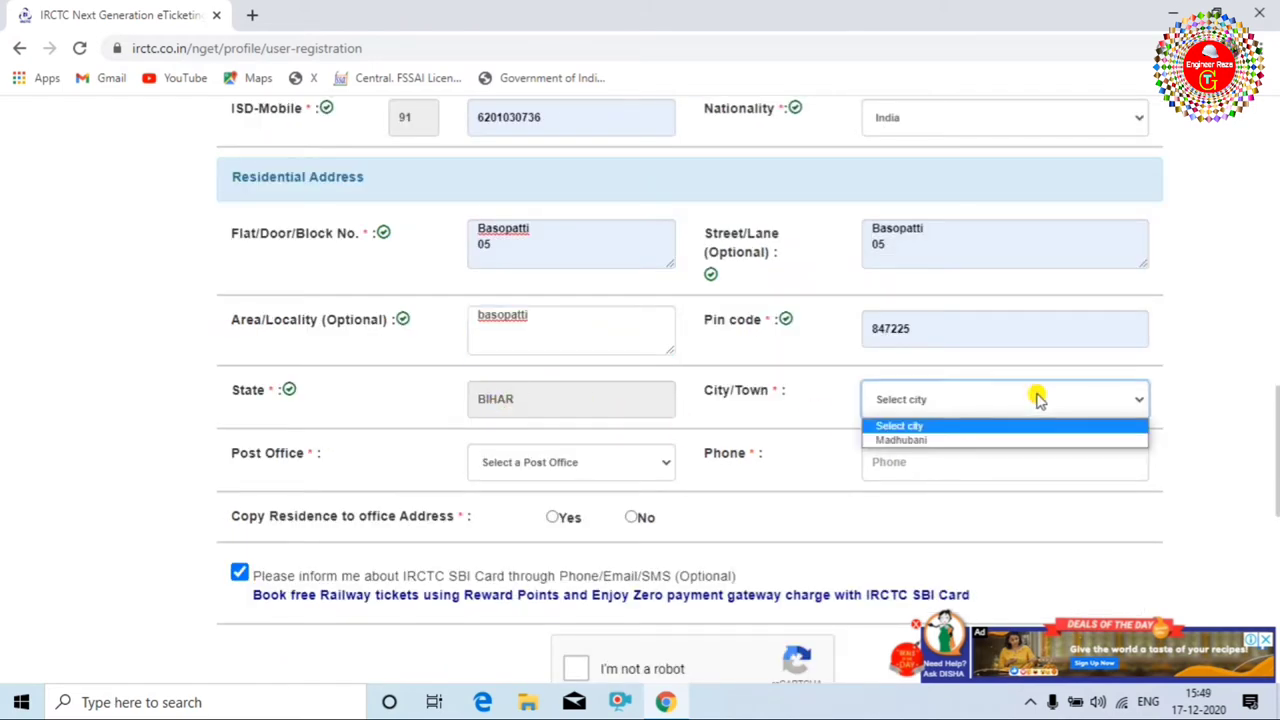
{"action": "left_click", "coordinate": [905, 441]}
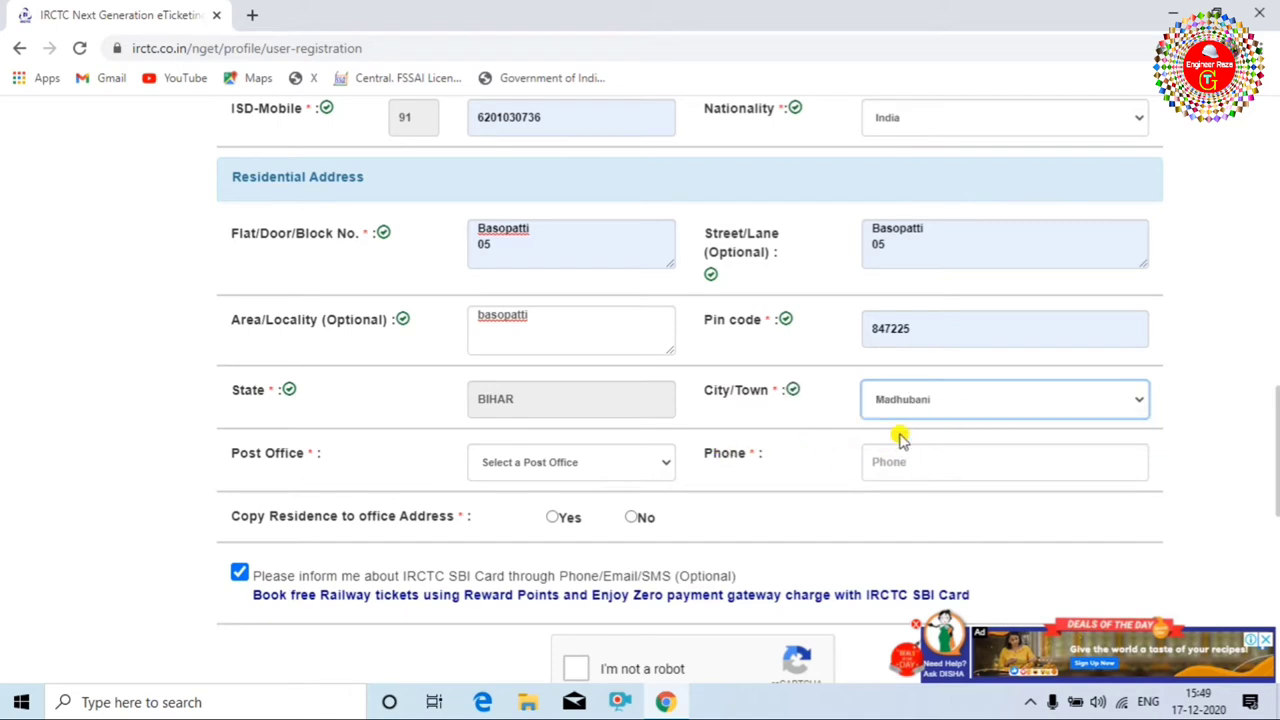
{"action": "left_click", "coordinate": [624, 464]}
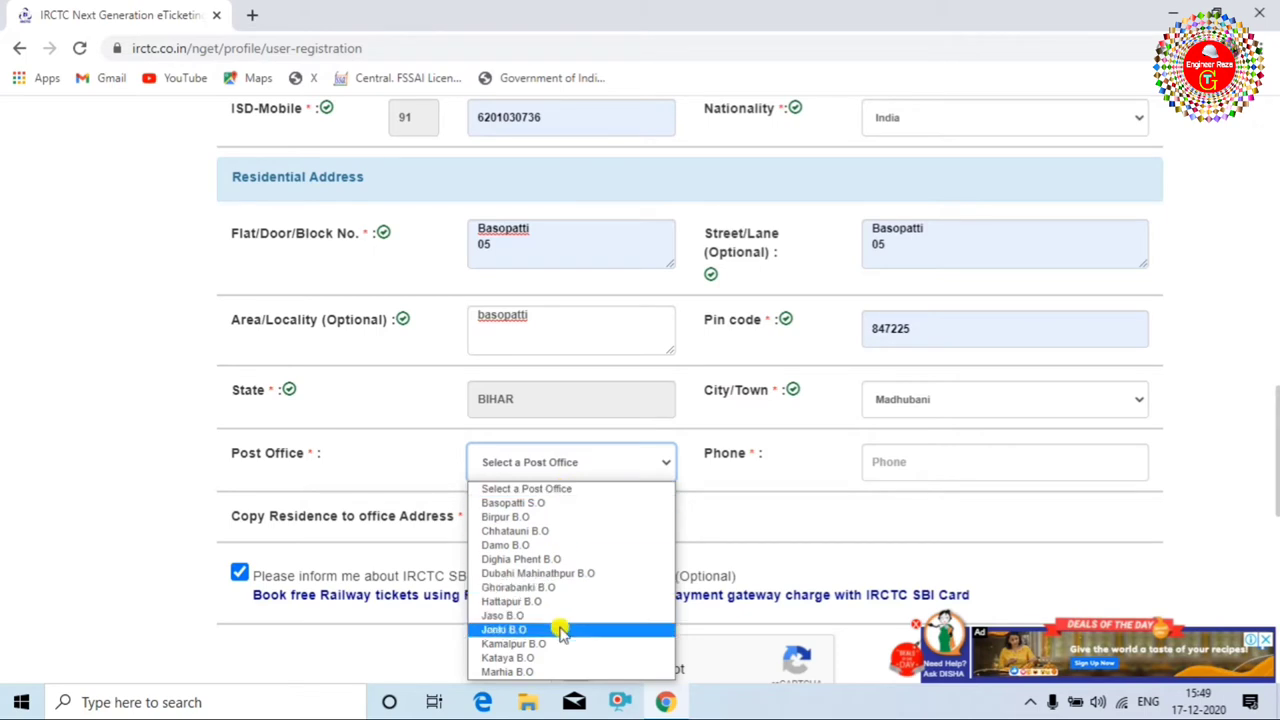
{"action": "left_click", "coordinate": [565, 513]}
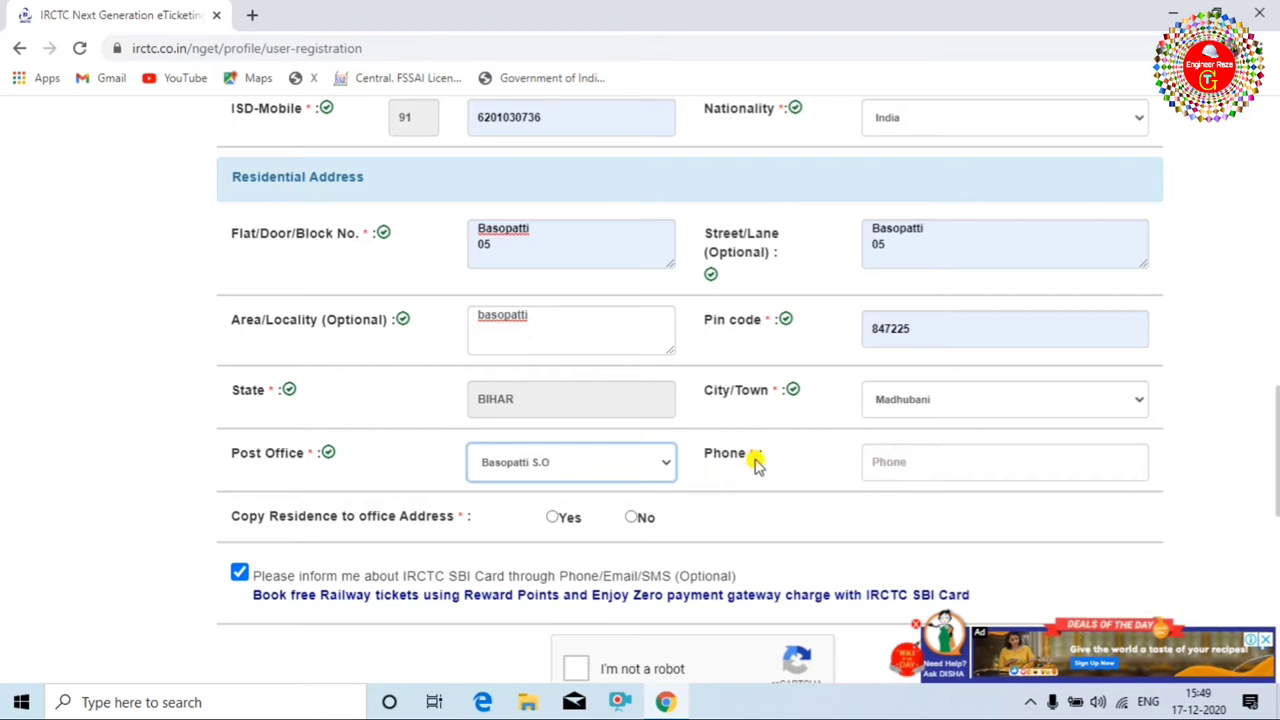
Switch 'Copy Residence to office Address' between No and Yes, finally leaving it on Yes.
{"action": "scroll", "coordinate": [883, 455], "scroll_direction": "up", "scroll_amount": 4}
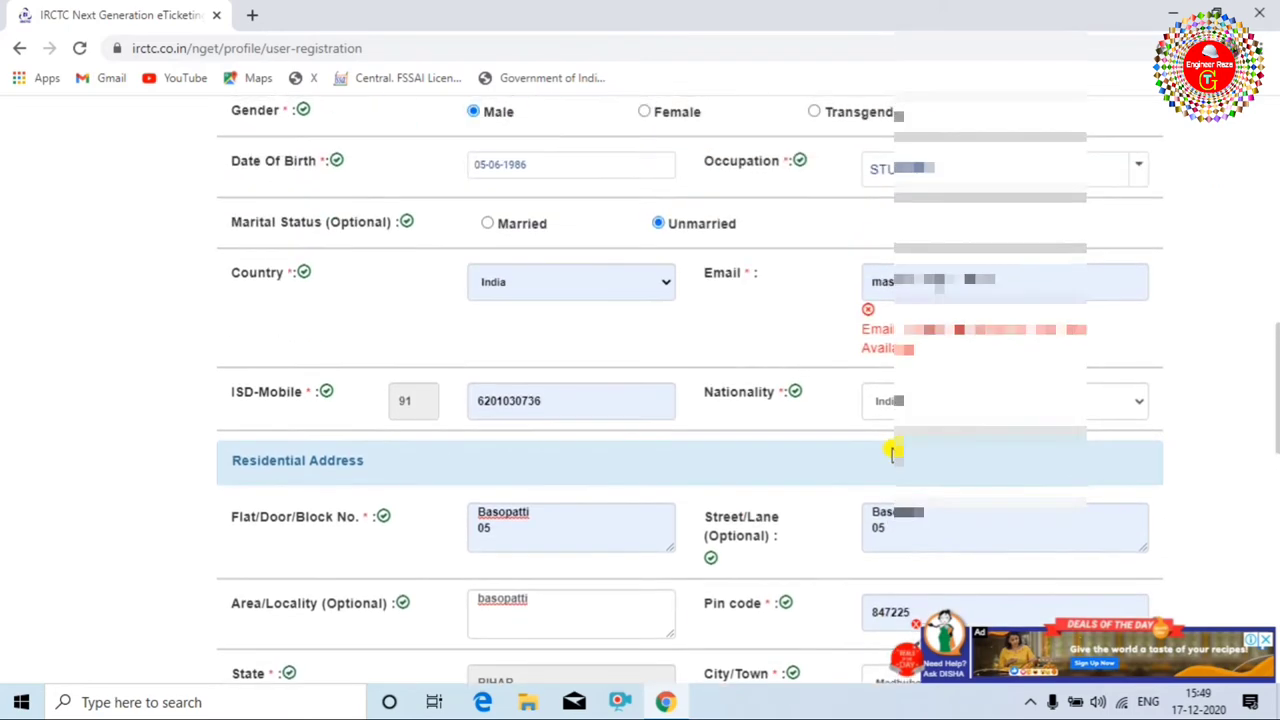
{"action": "scroll", "coordinate": [955, 378], "scroll_direction": "down", "scroll_amount": 5}
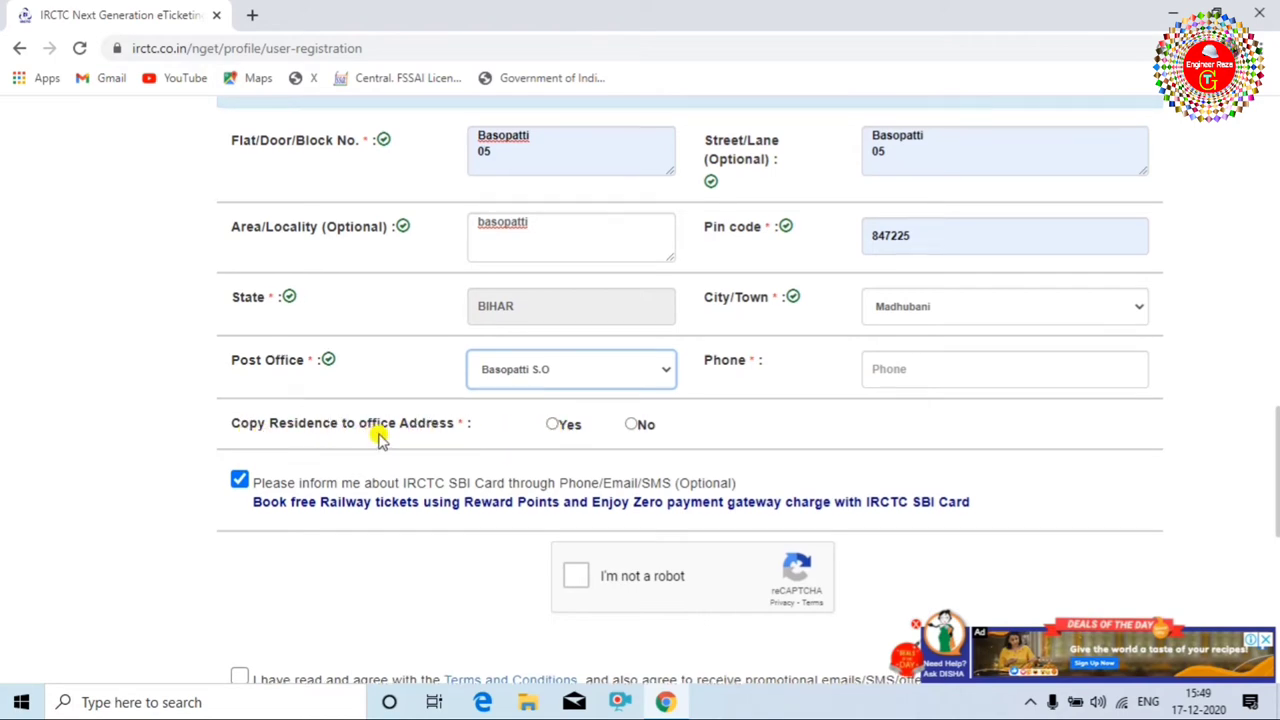
{"action": "scroll", "coordinate": [380, 440], "scroll_direction": "up", "scroll_amount": 3}
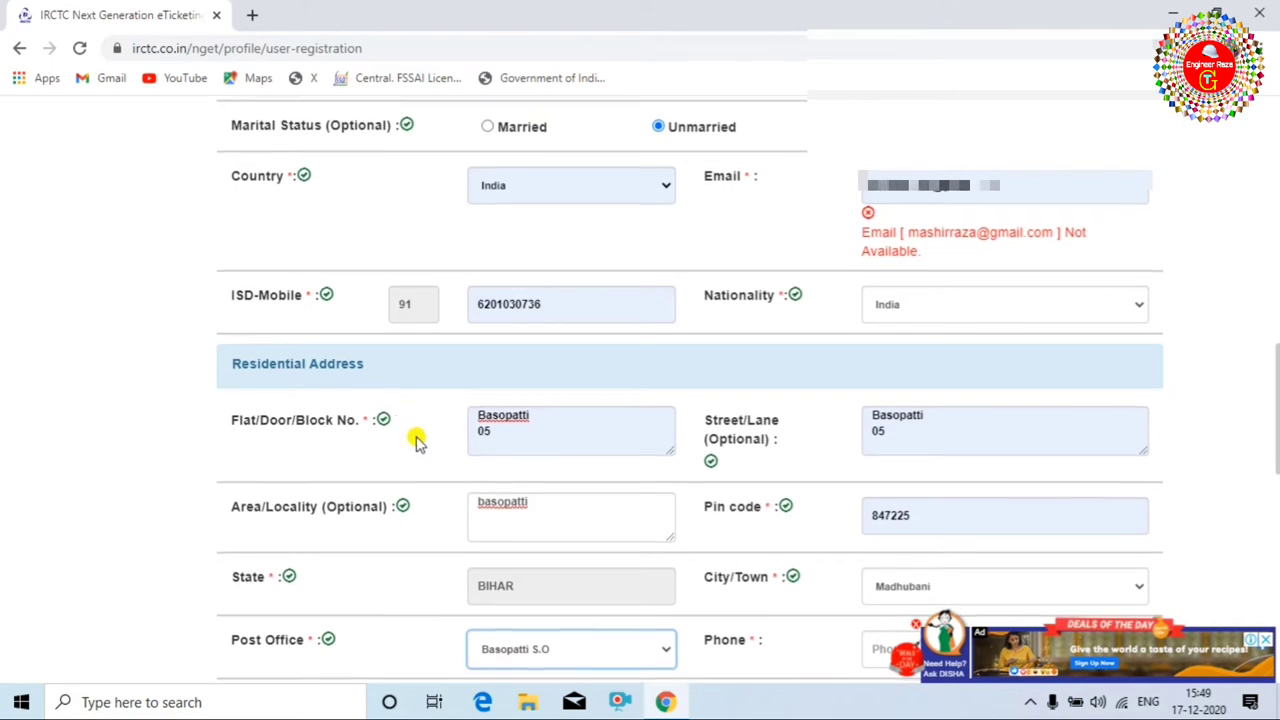
{"action": "scroll", "coordinate": [417, 434], "scroll_direction": "down", "scroll_amount": 2}
{"action": "left_click", "coordinate": [630, 518]}
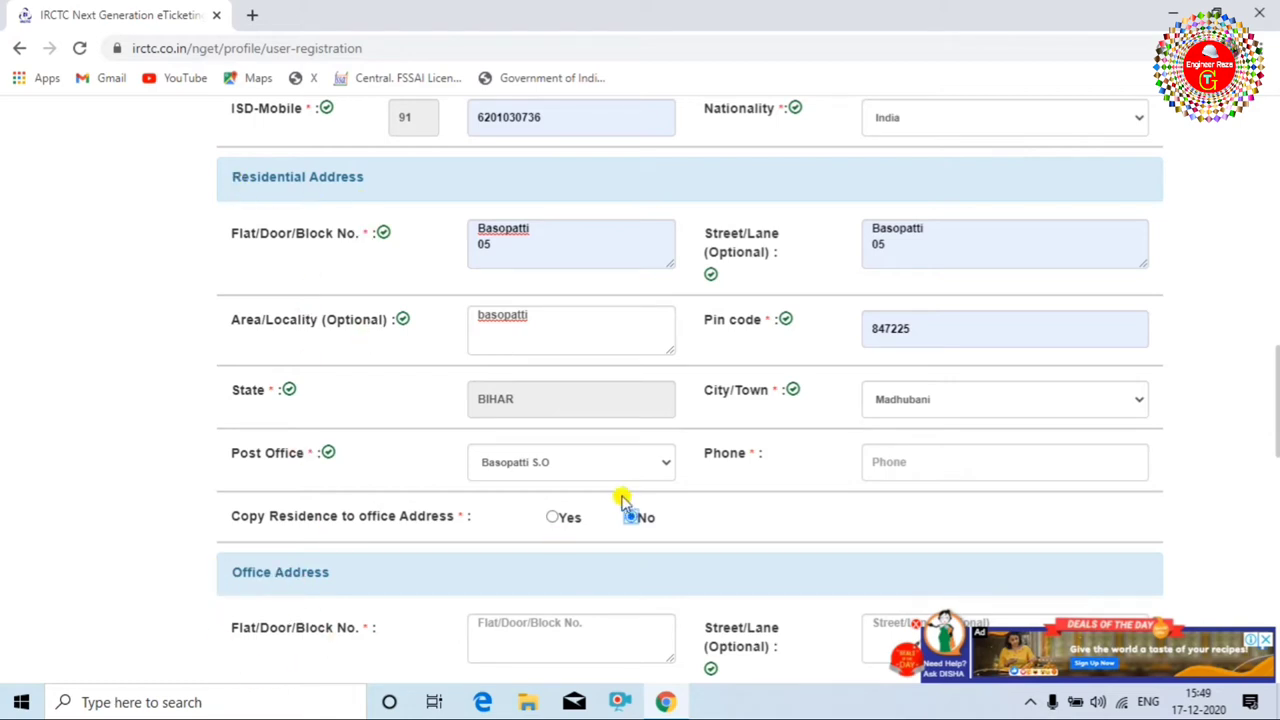
{"action": "left_click", "coordinate": [552, 517]}
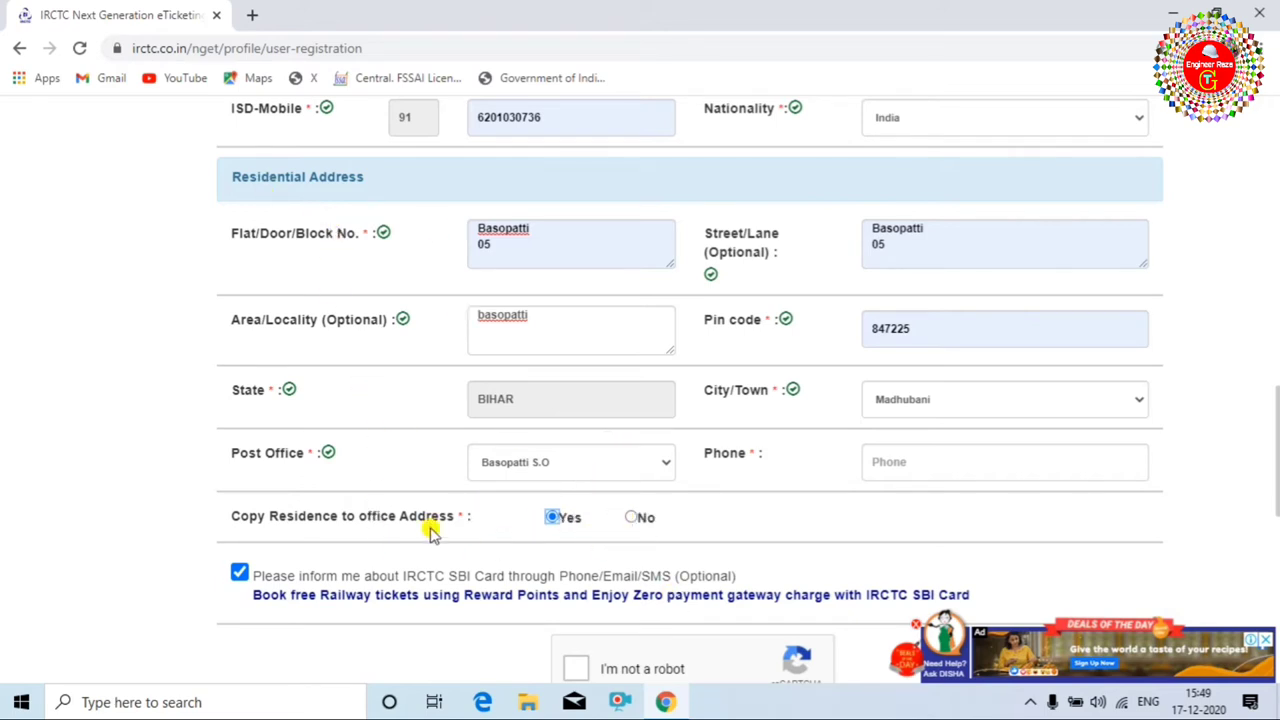
{"action": "left_click", "coordinate": [636, 520]}
{"action": "scroll", "coordinate": [600, 553], "scroll_direction": "down", "scroll_amount": 2}
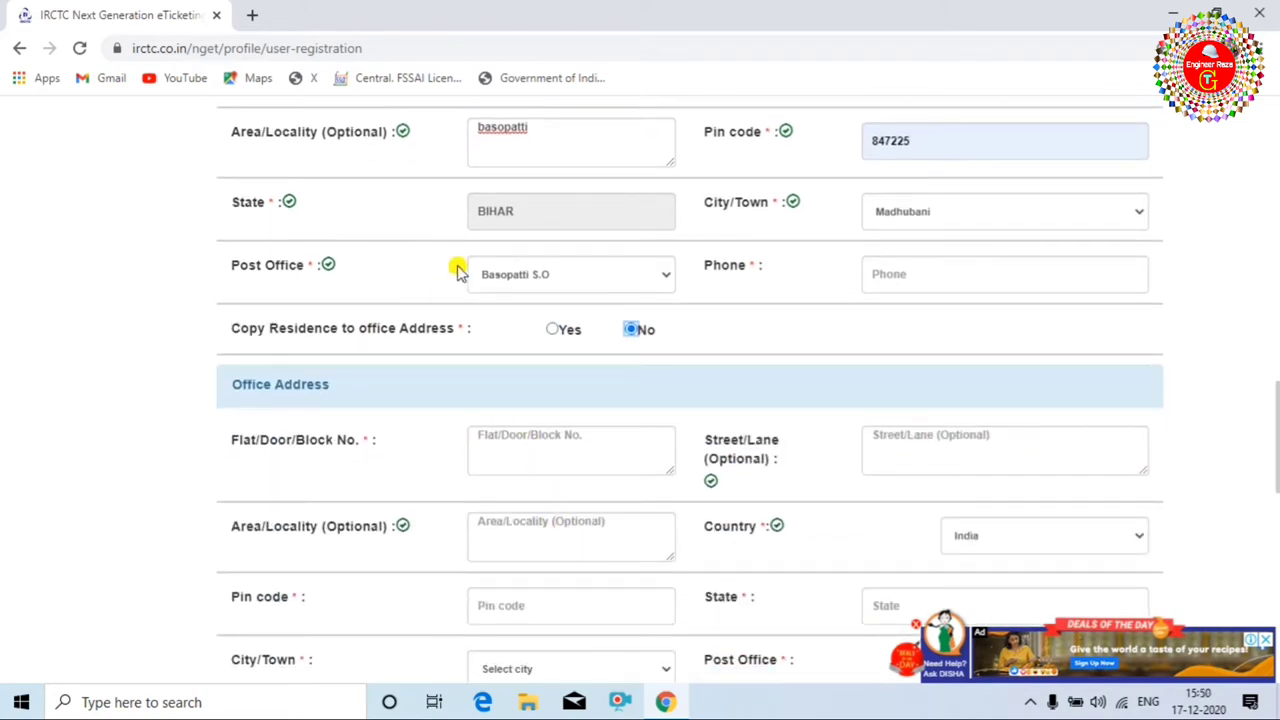
{"action": "left_click", "coordinate": [555, 331]}
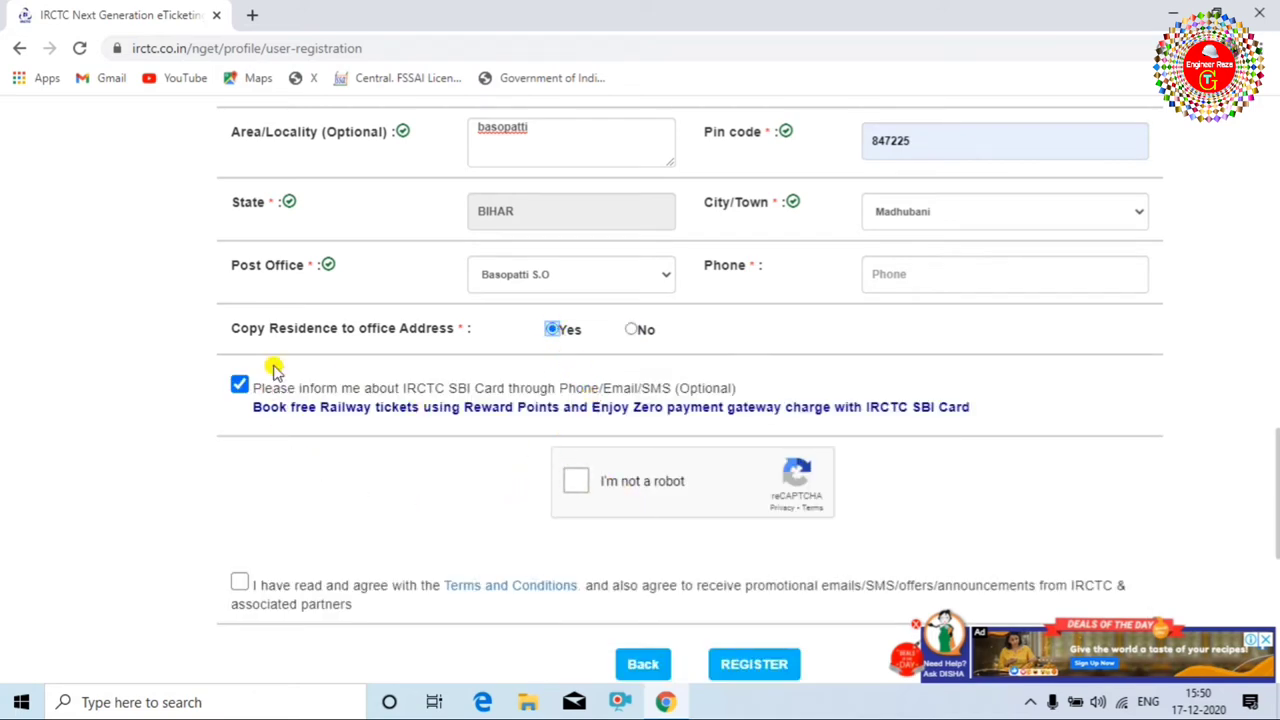
Solve the reCAPTCHA traffic-light and bicycle challenges, then accept the Terms and Conditions.
{"action": "left_click", "coordinate": [240, 388]}
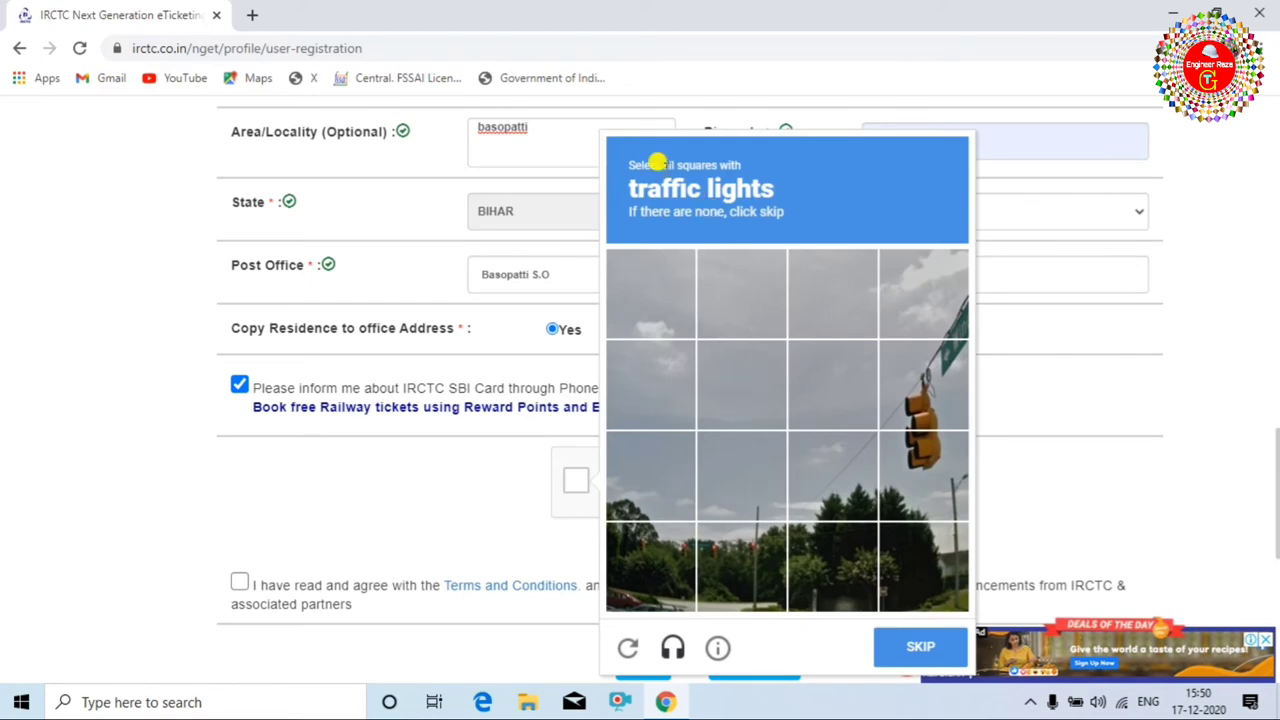
{"action": "left_click", "coordinate": [921, 395]}
{"action": "left_click", "coordinate": [920, 450]}
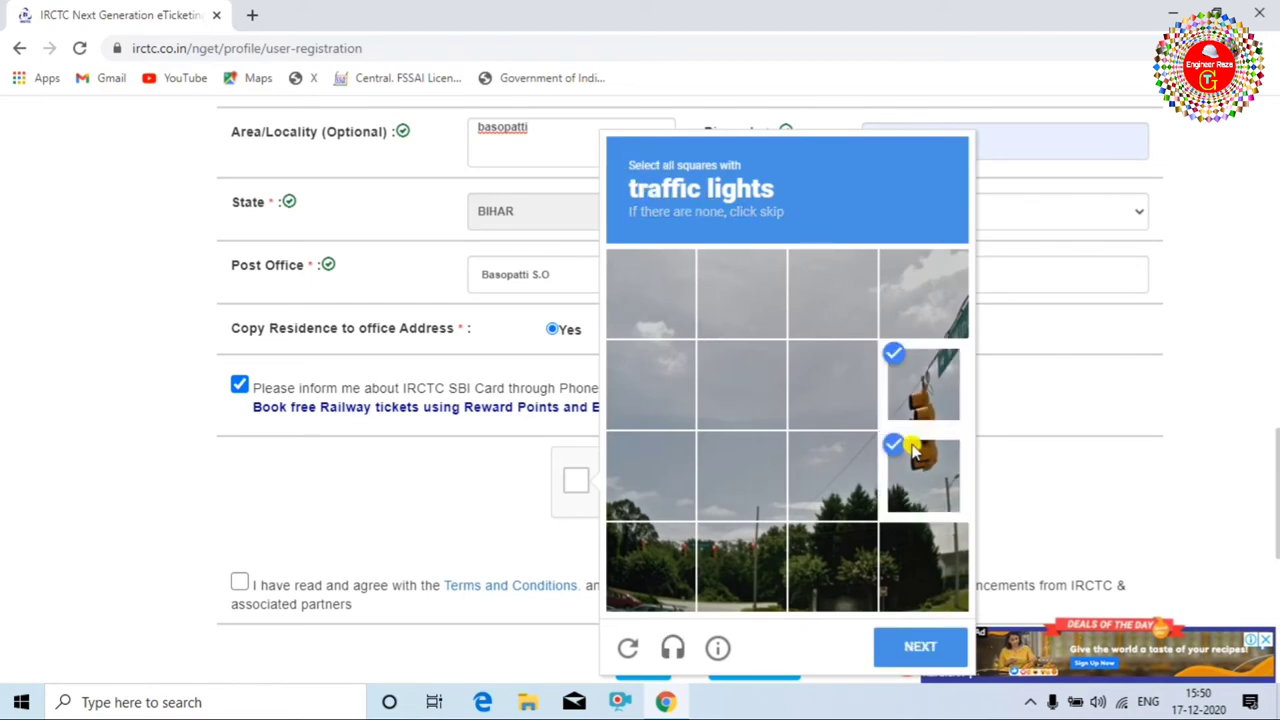
{"action": "scroll", "coordinate": [917, 390], "scroll_direction": "down", "scroll_amount": 4}
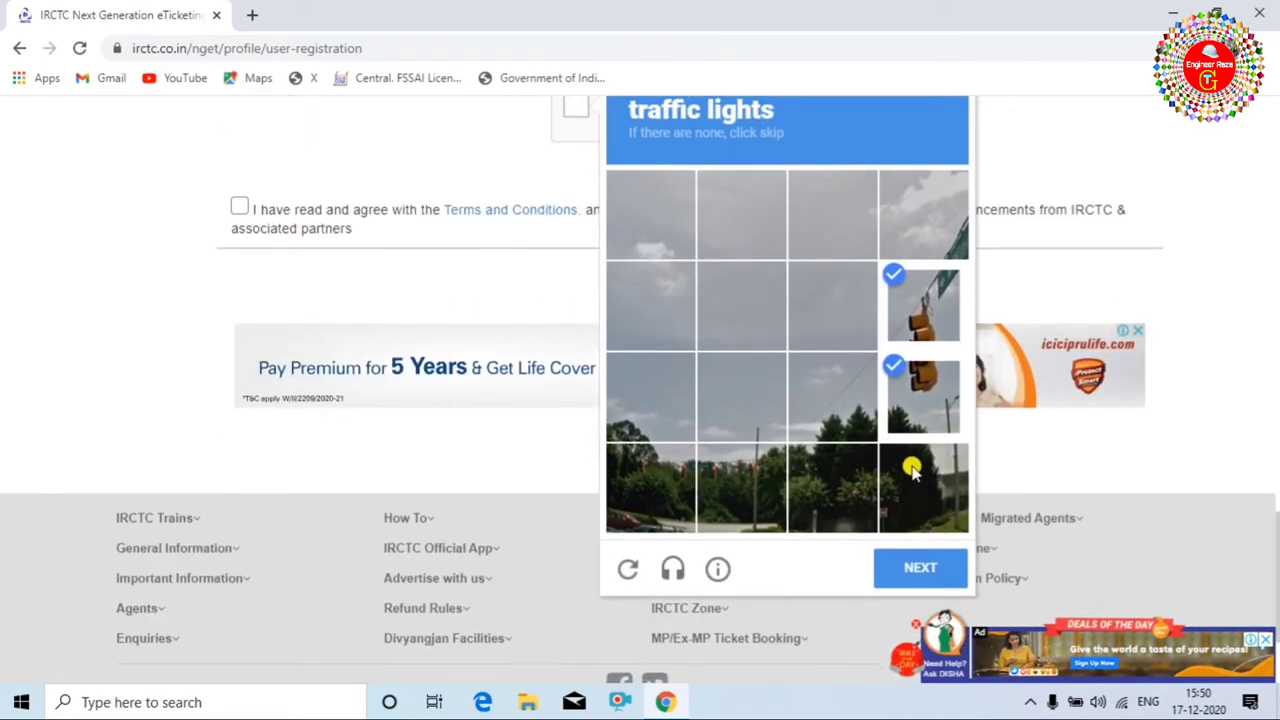
{"action": "left_click", "coordinate": [929, 569]}
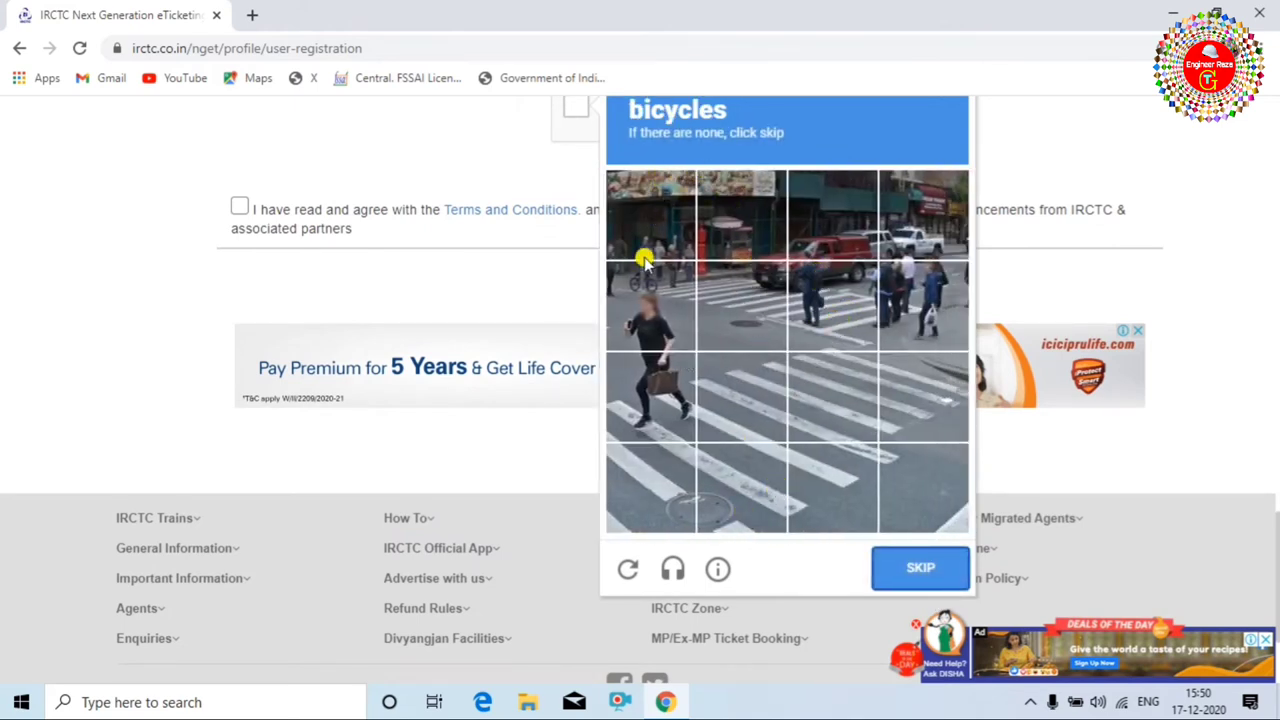
{"action": "left_click", "coordinate": [646, 296]}
{"action": "left_click", "coordinate": [920, 567]}
{"action": "scroll", "coordinate": [858, 287], "scroll_direction": "up", "scroll_amount": 1}
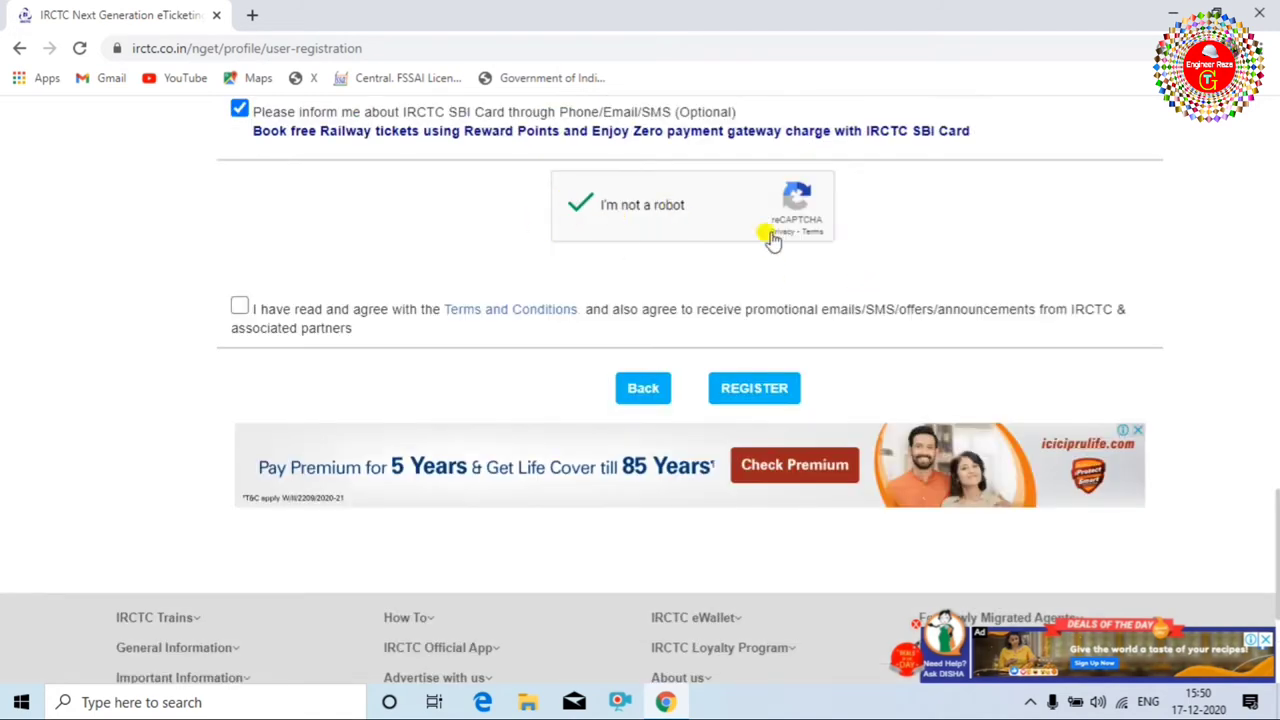
{"action": "left_click", "coordinate": [240, 309]}
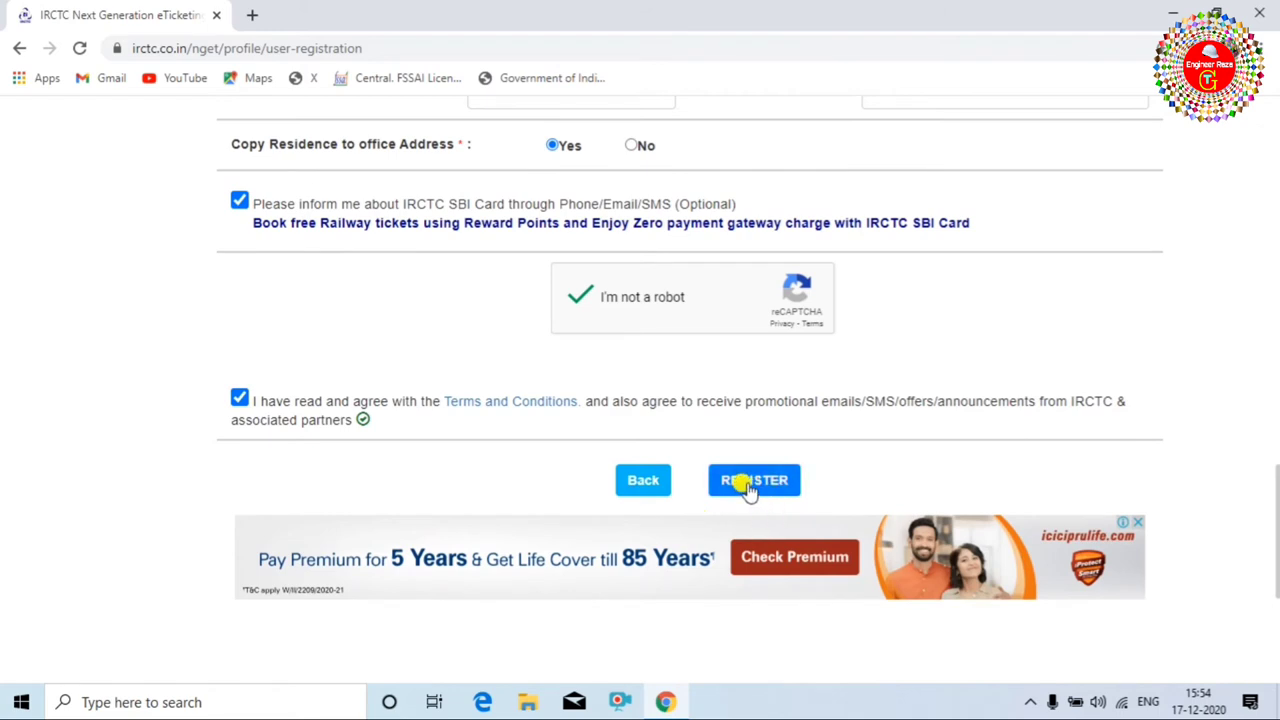
Submit the registration with REGISTER and confirm the email and mobile details with OK.
{"action": "left_click", "coordinate": [745, 484]}
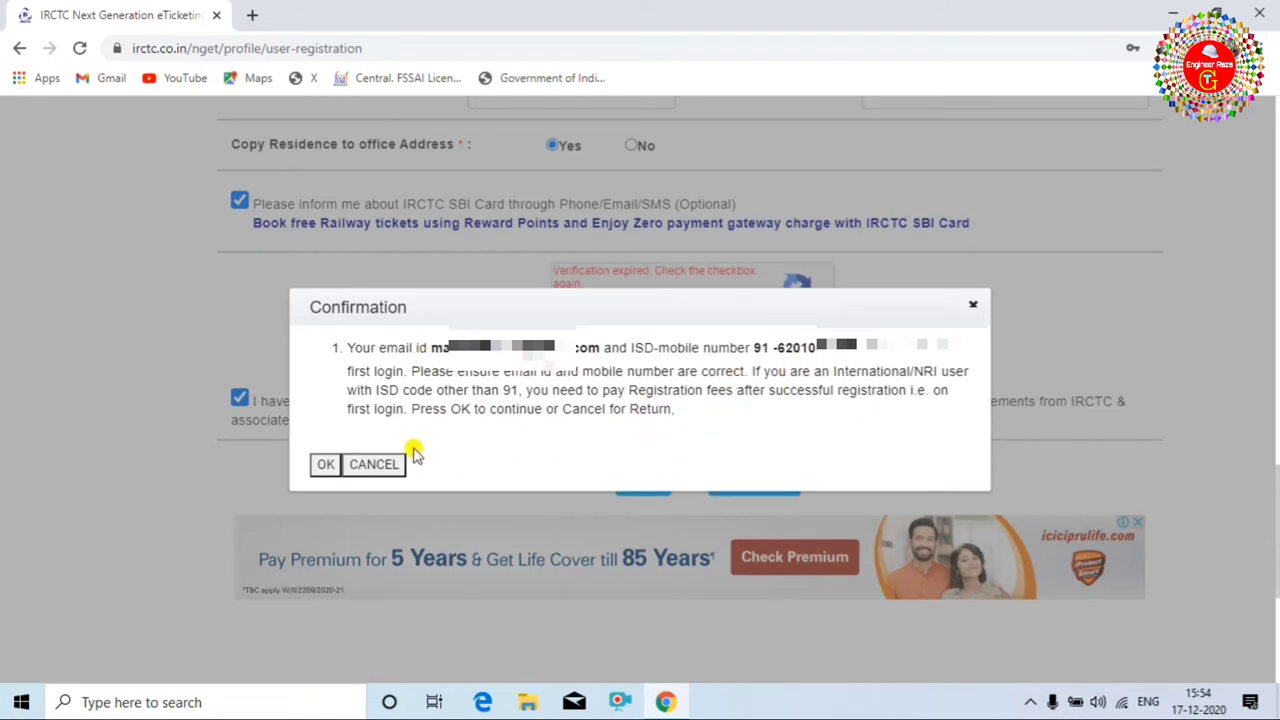
{"action": "left_click", "coordinate": [322, 465]}
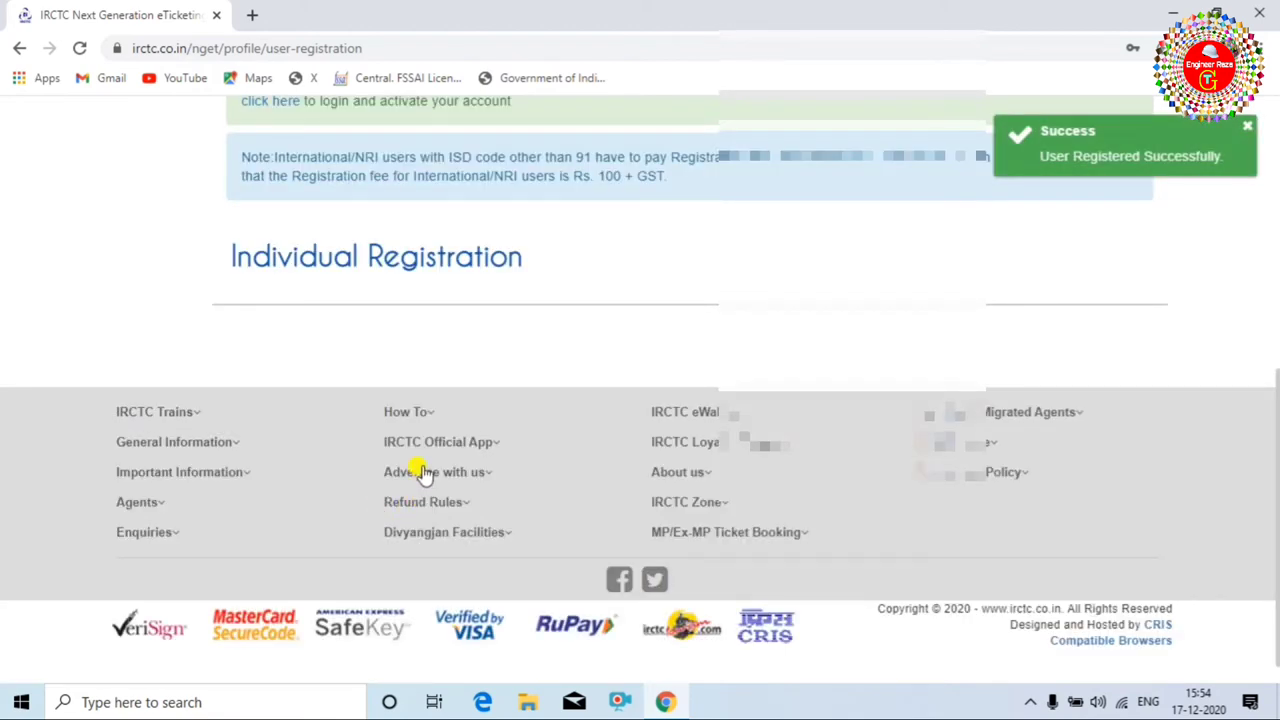
{"action": "scroll", "coordinate": [670, 350], "scroll_direction": "up", "scroll_amount": 2}
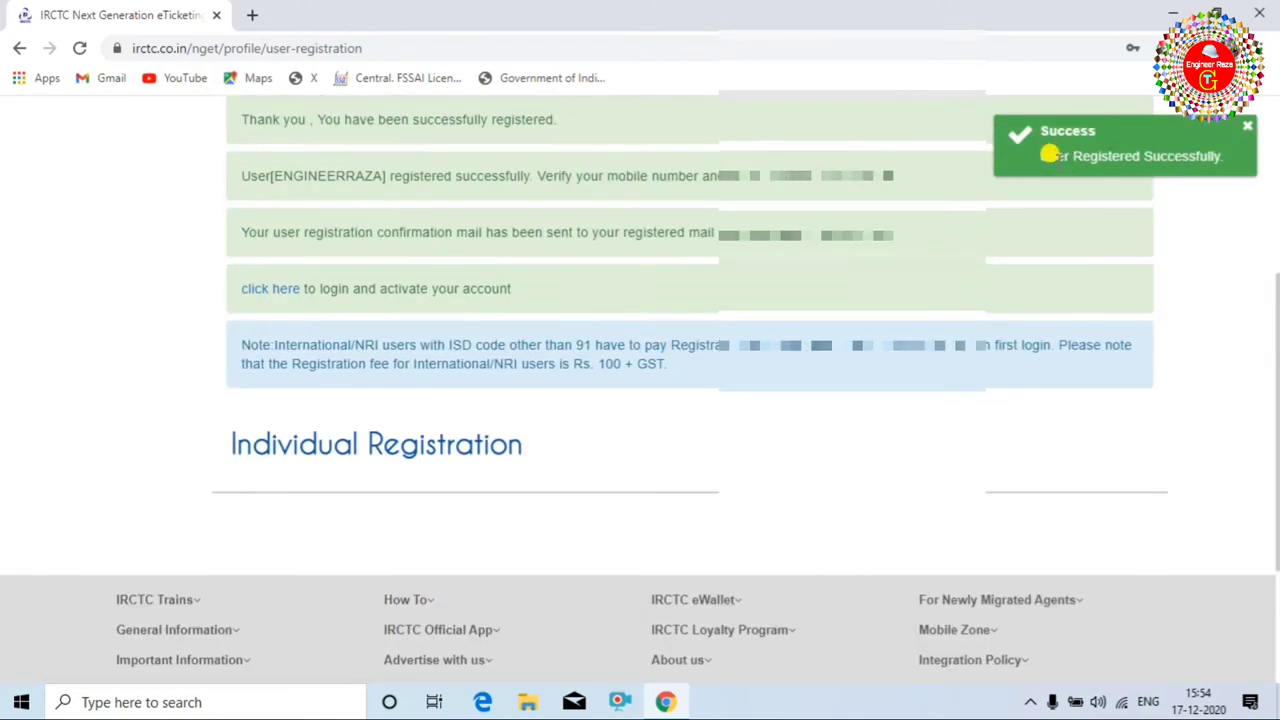
{"action": "scroll", "coordinate": [1117, 277], "scroll_direction": "up", "scroll_amount": 2}
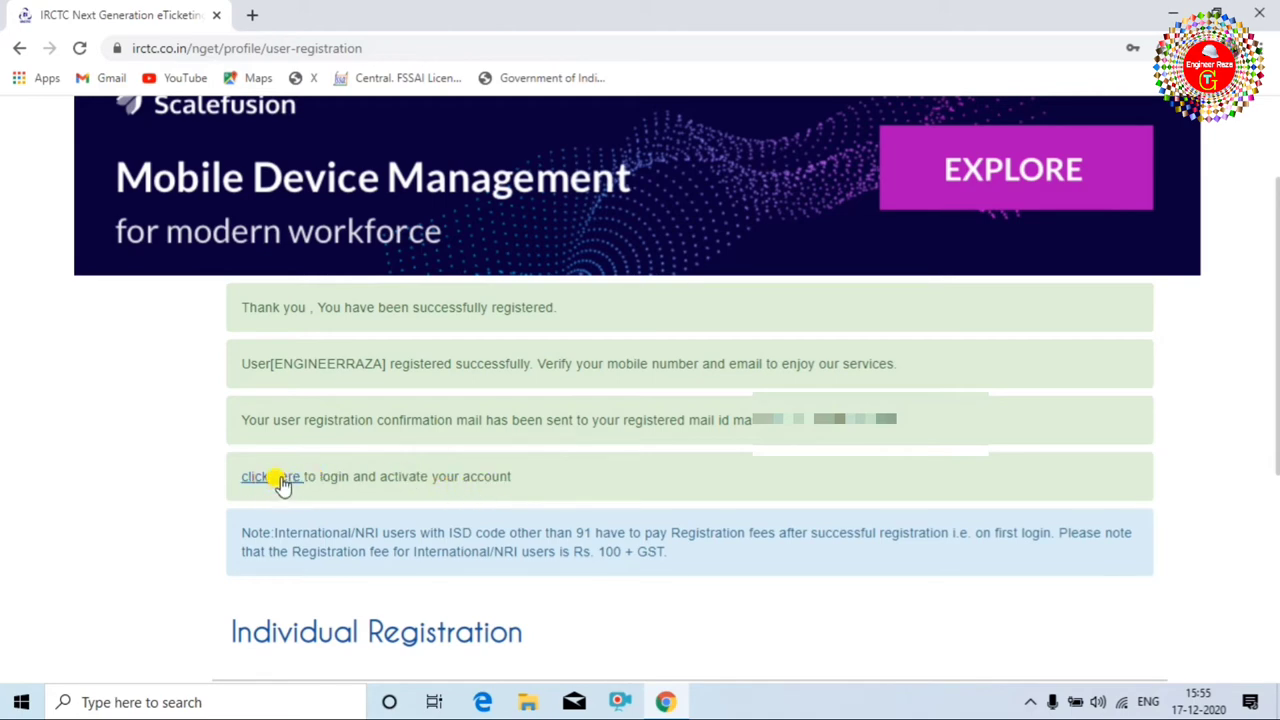
Log in with the new account's user name, password and captcha text.
{"action": "left_click", "coordinate": [283, 479]}
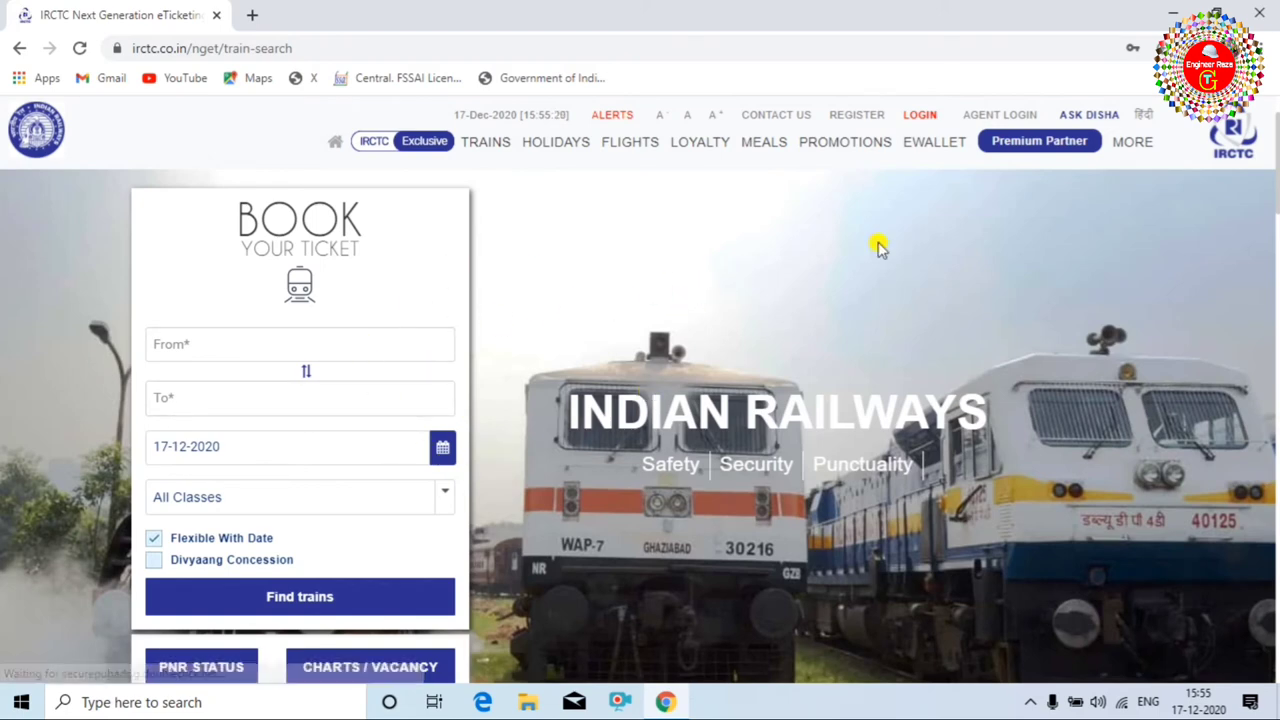
{"action": "left_click", "coordinate": [921, 117]}
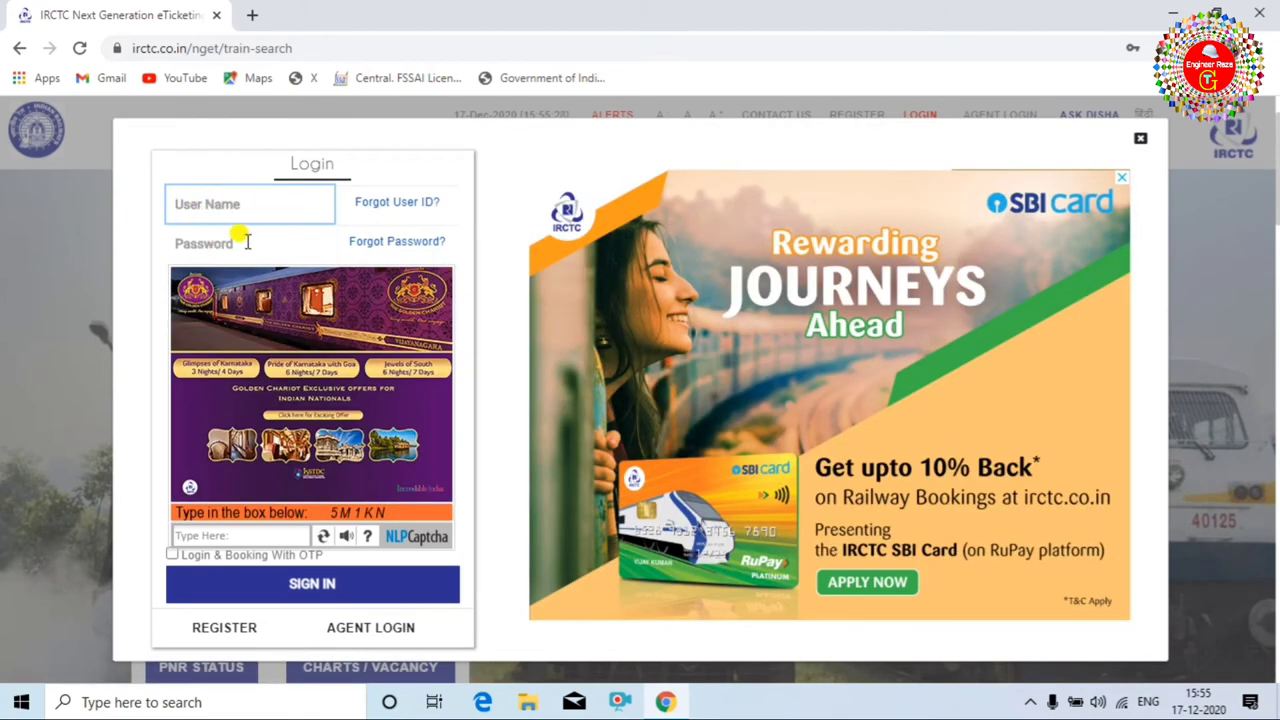
{"action": "left_click", "coordinate": [201, 243]}
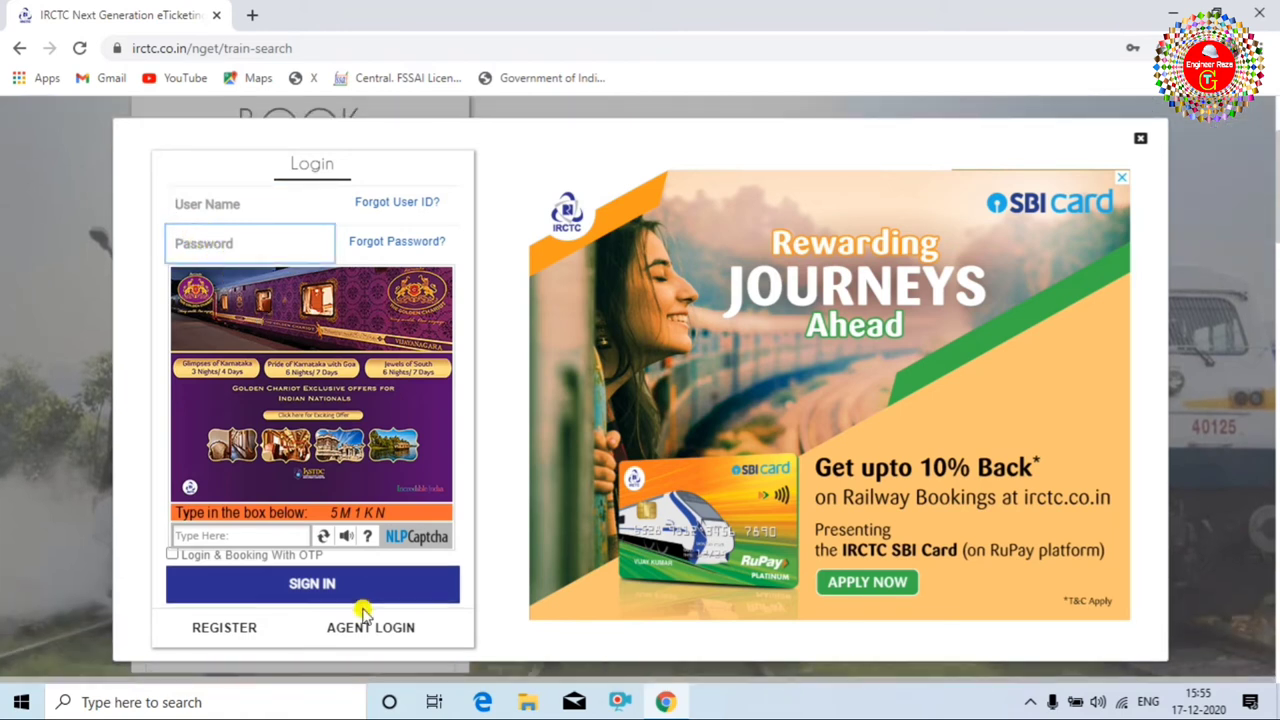
{"action": "left_click", "coordinate": [347, 513]}
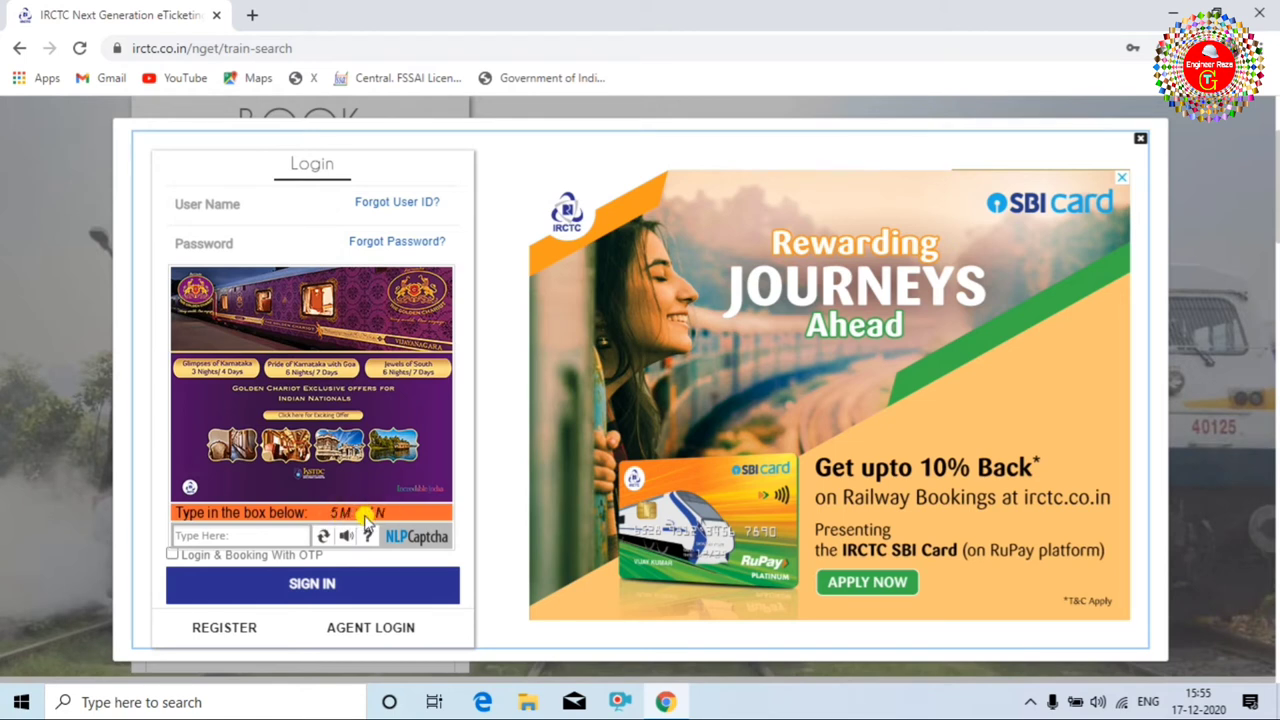
{"action": "left_click", "coordinate": [233, 535]}
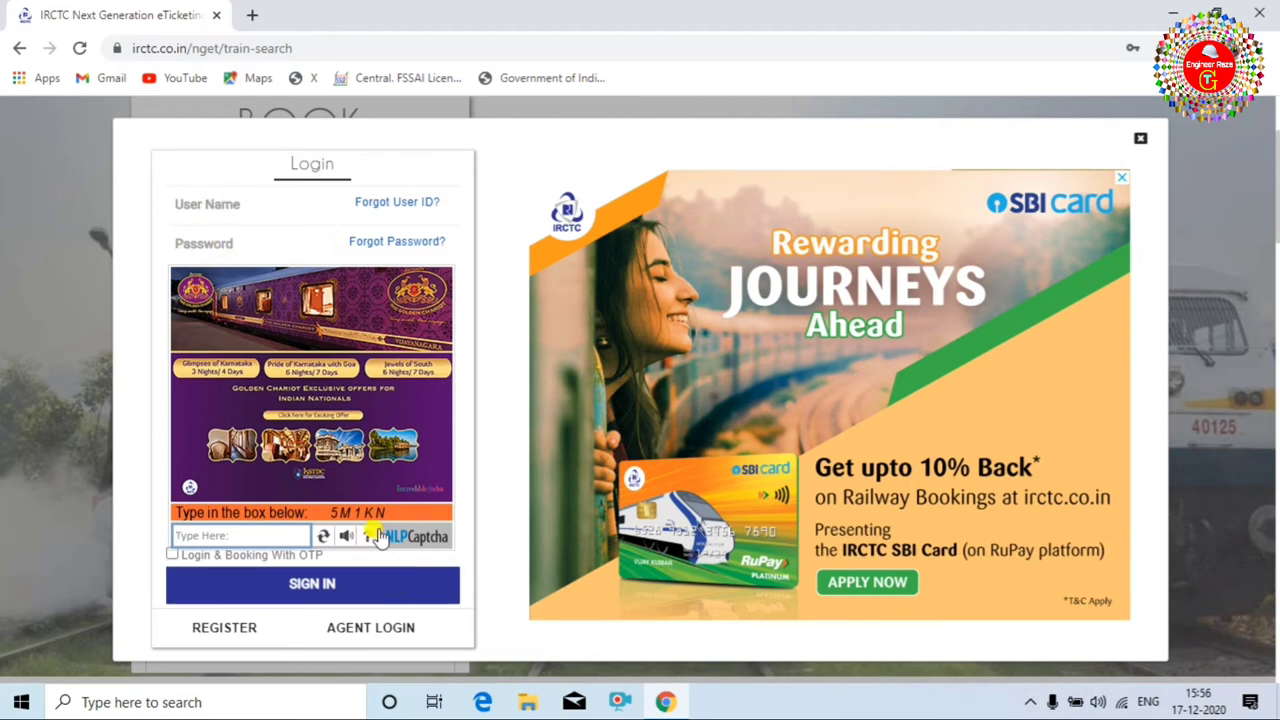
{"action": "left_click", "coordinate": [190, 200]}
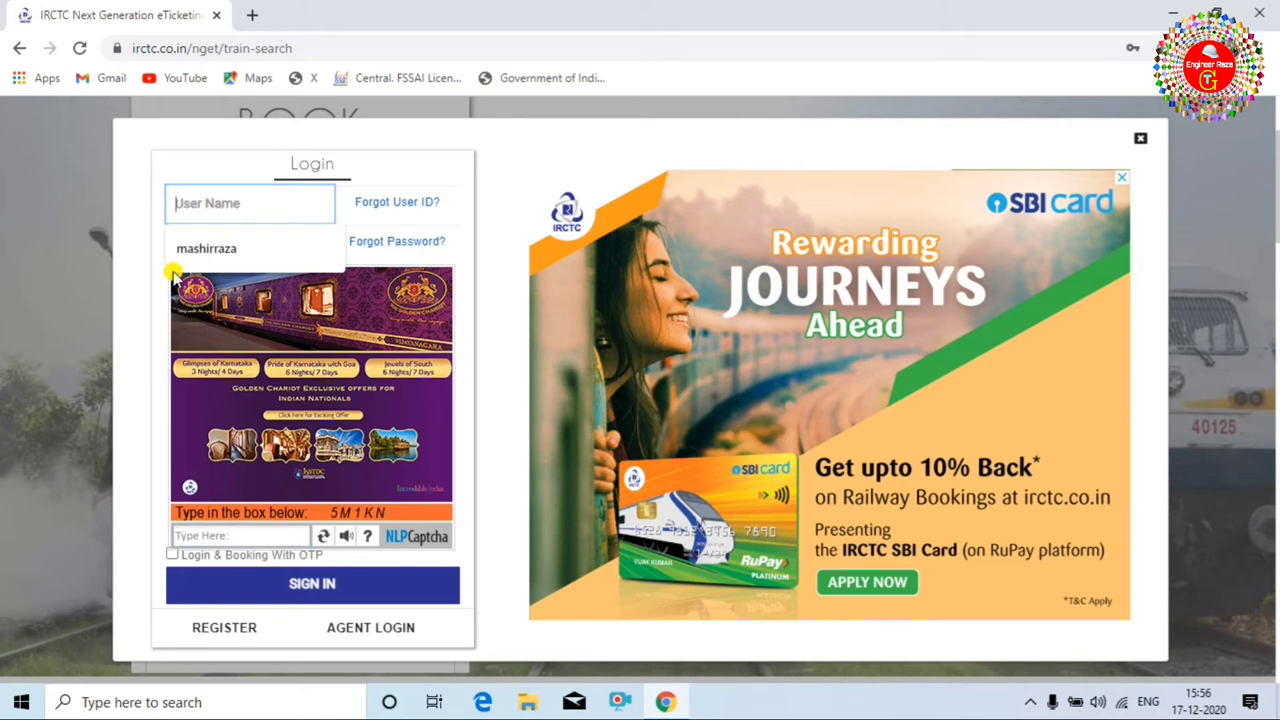
{"action": "left_click", "coordinate": [140, 236]}
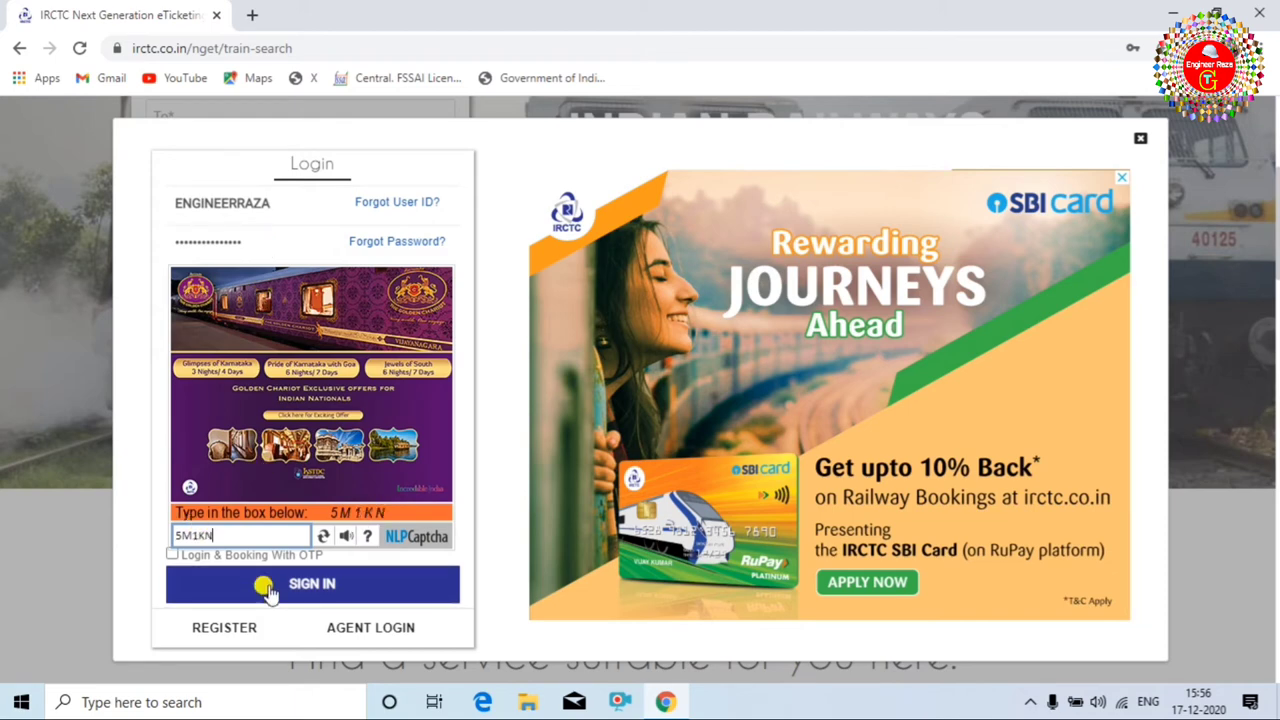
{"action": "left_click", "coordinate": [330, 594]}
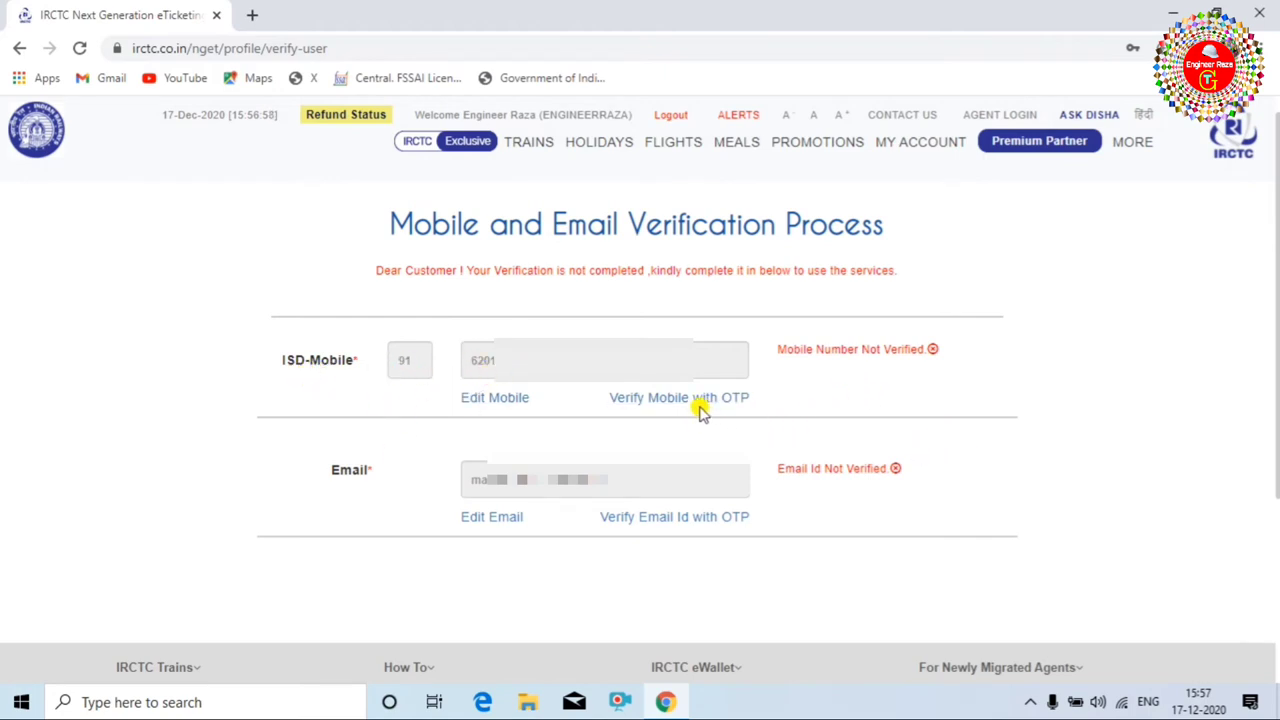
Request an SMS OTP for the mobile number and submit it for verification.
{"action": "left_click", "coordinate": [580, 360]}
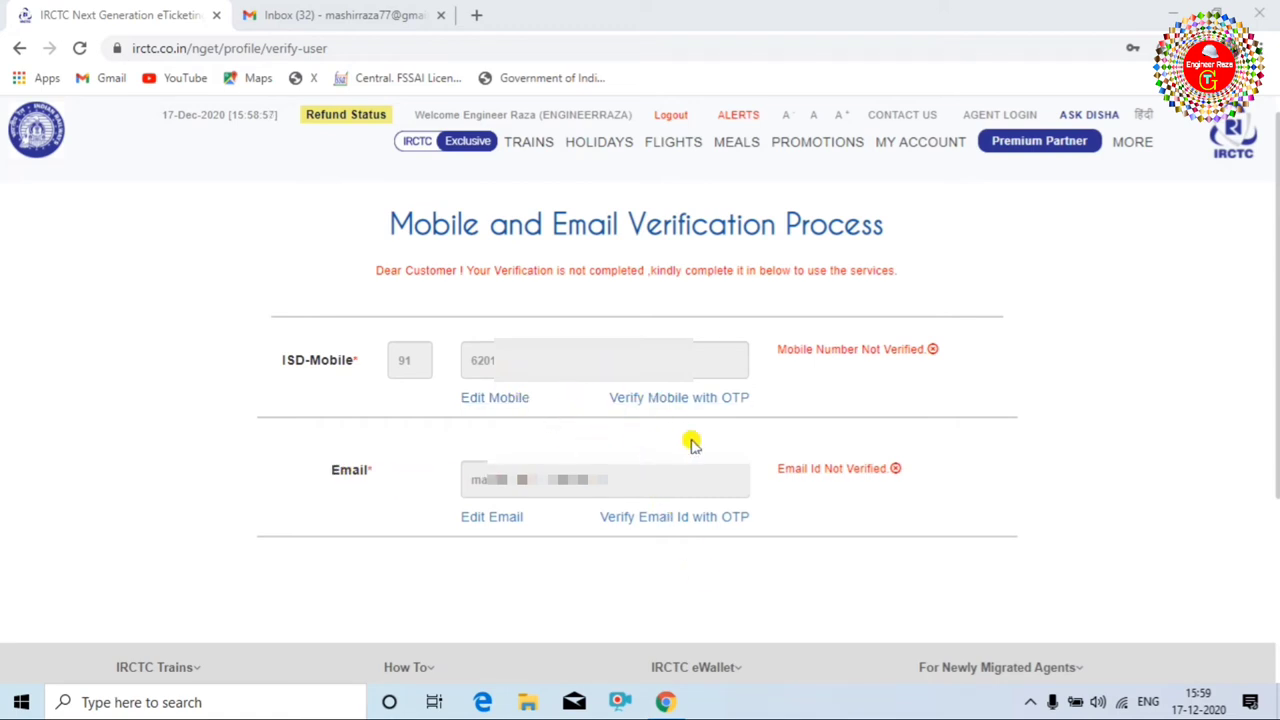
{"action": "left_click", "coordinate": [688, 402]}
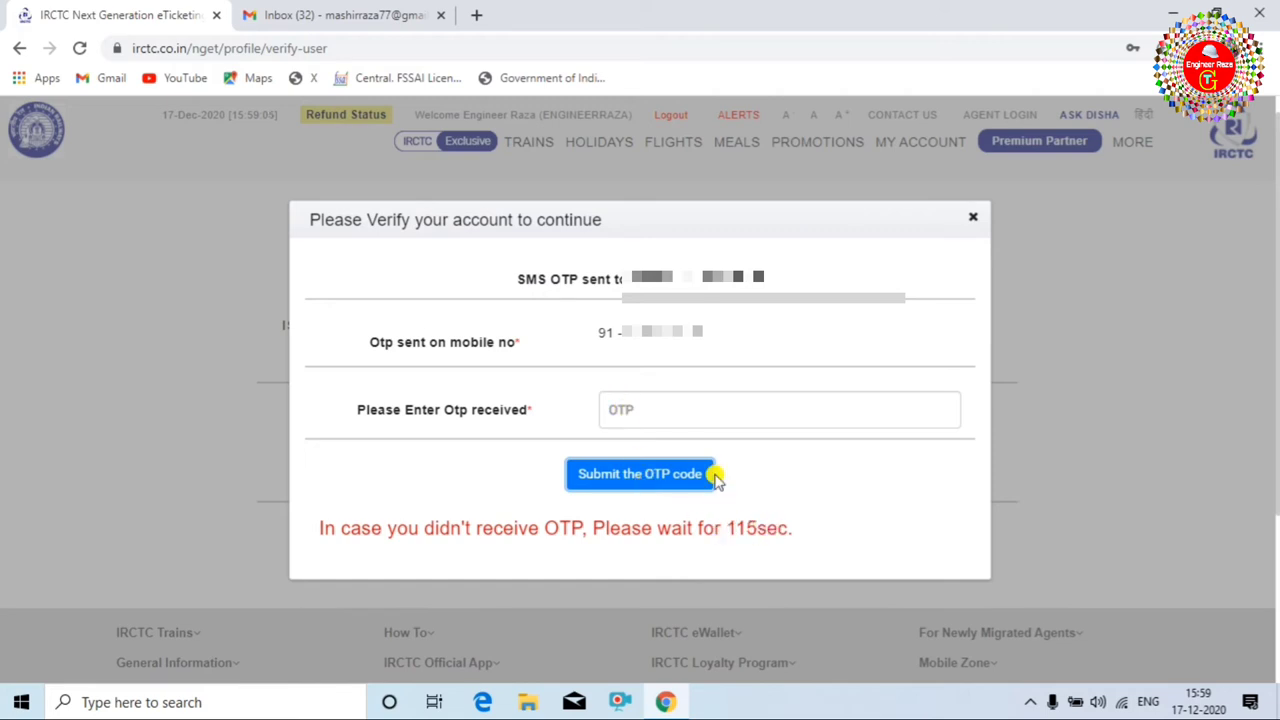
{"action": "left_click", "coordinate": [640, 410]}
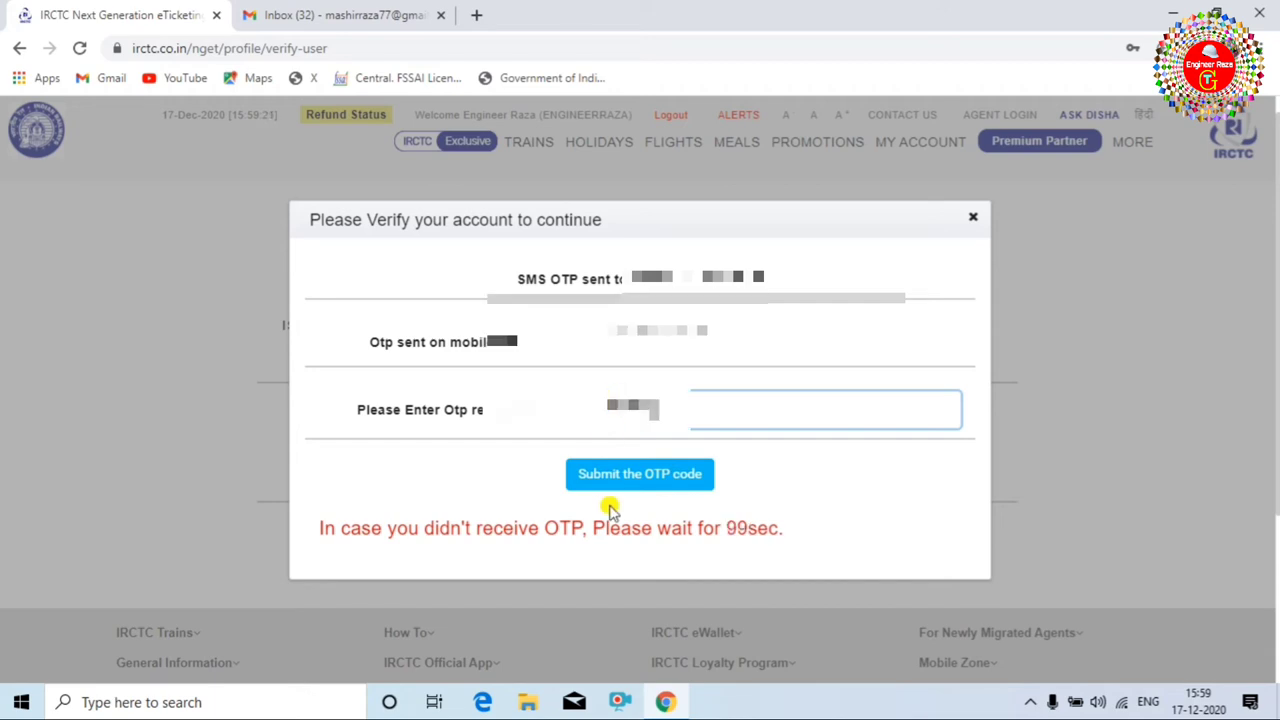
{"action": "left_click", "coordinate": [631, 479]}
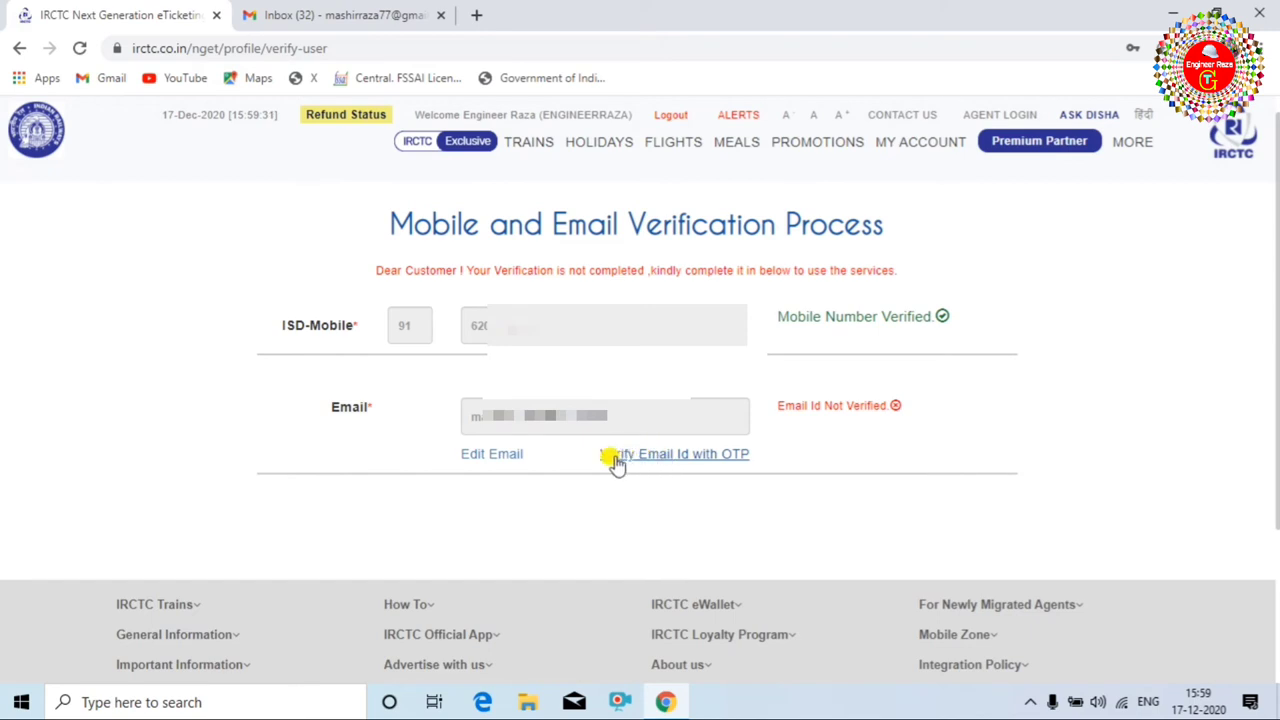
Request the email OTP and open IRCTC's registration confirmation email in Gmail.
{"action": "left_click", "coordinate": [673, 456]}
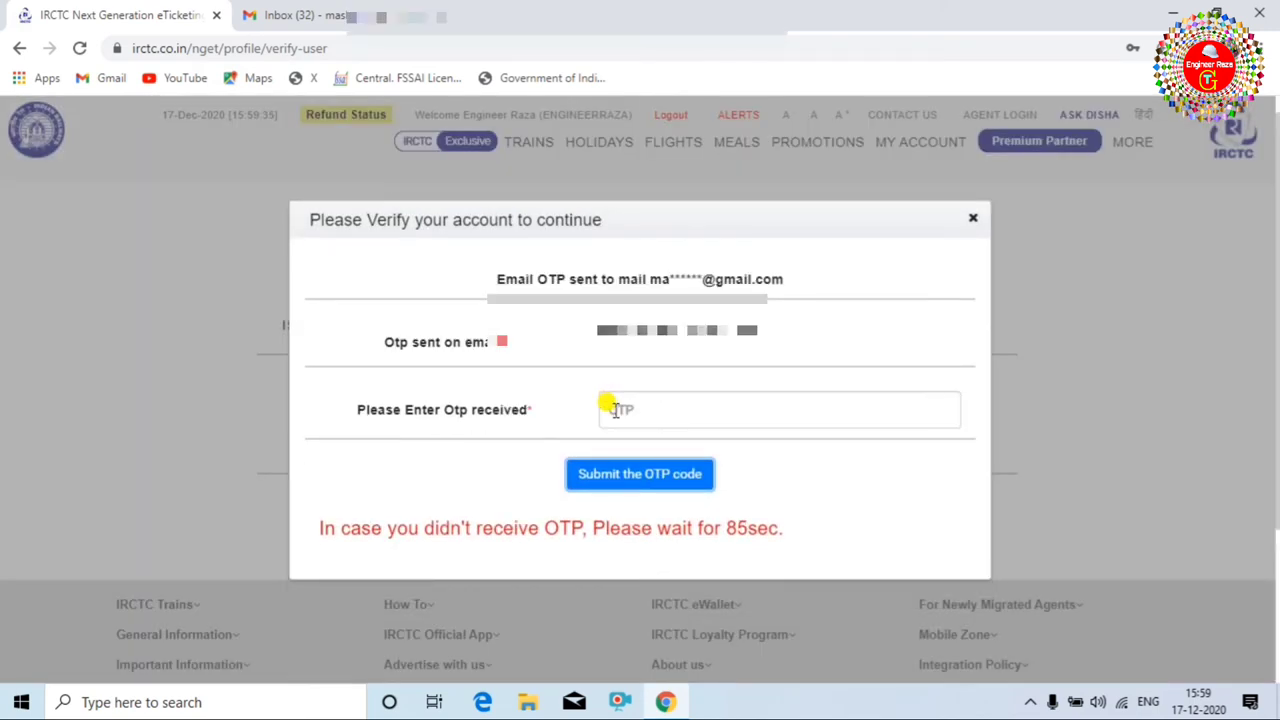
{"action": "left_click", "coordinate": [350, 14]}
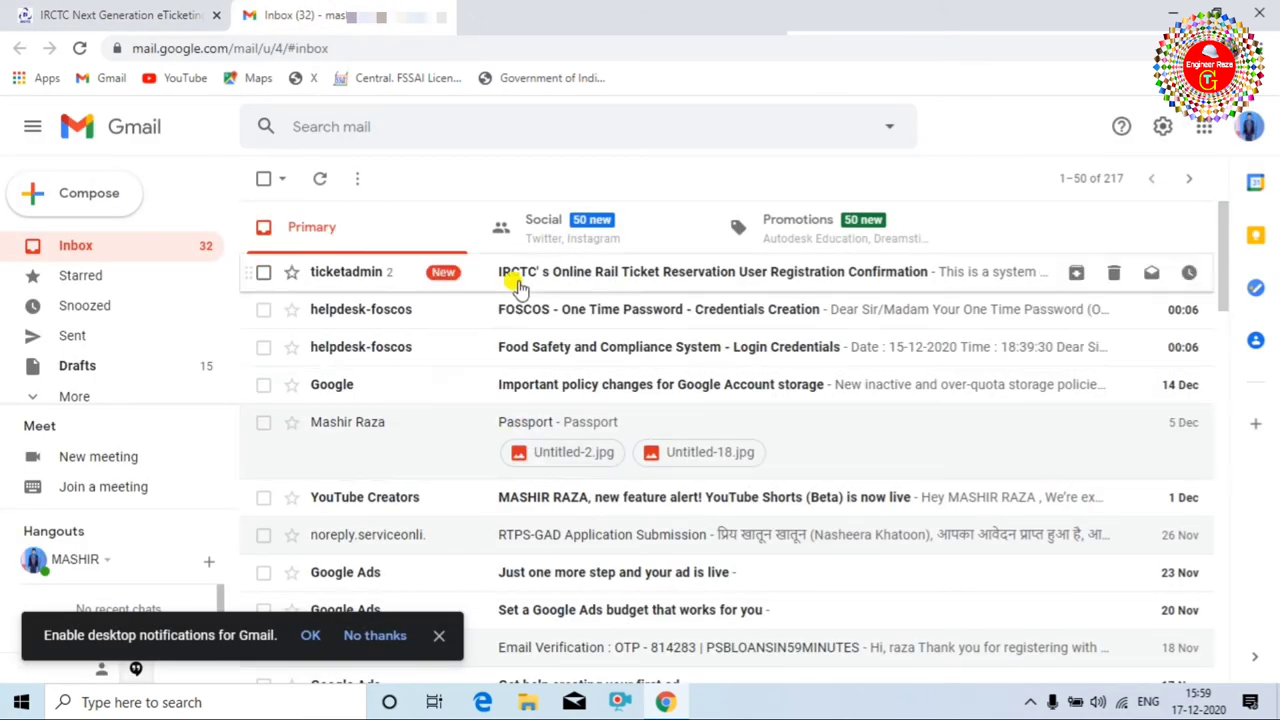
{"action": "left_click", "coordinate": [557, 283]}
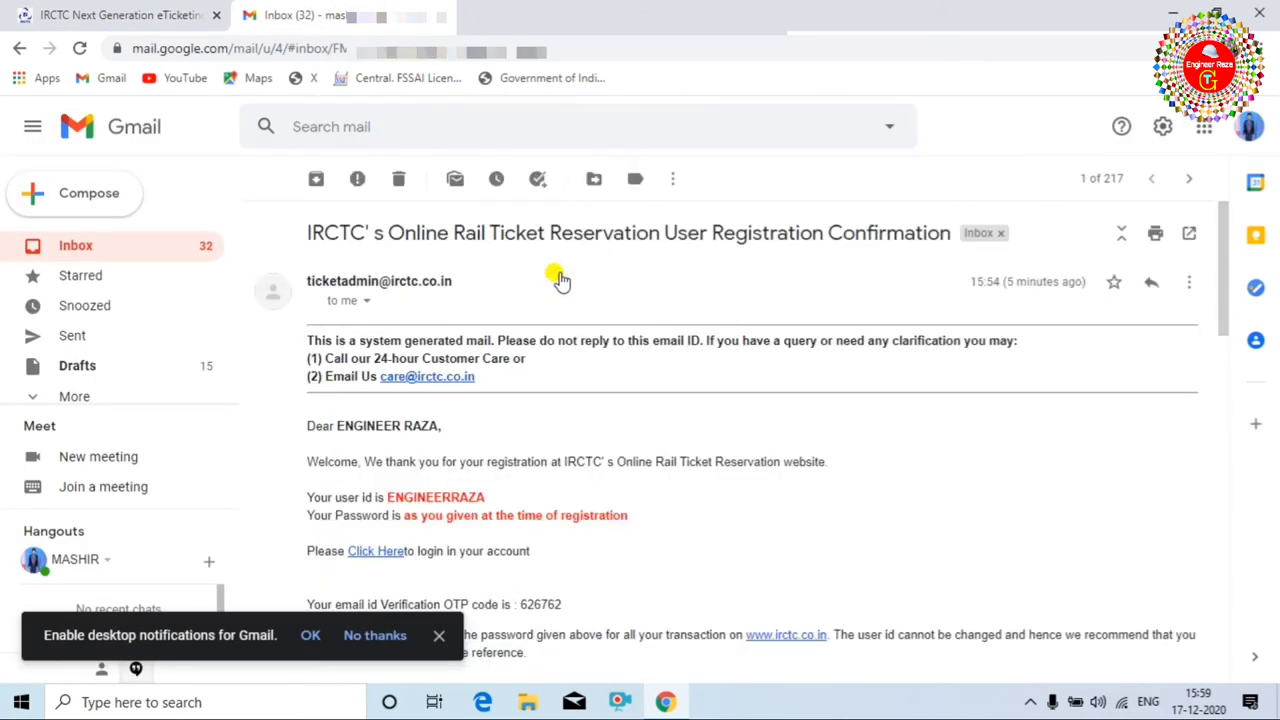
{"action": "scroll", "coordinate": [493, 460], "scroll_direction": "down", "scroll_amount": 1}
{"action": "scroll", "coordinate": [493, 460], "scroll_direction": "down", "scroll_amount": 1}
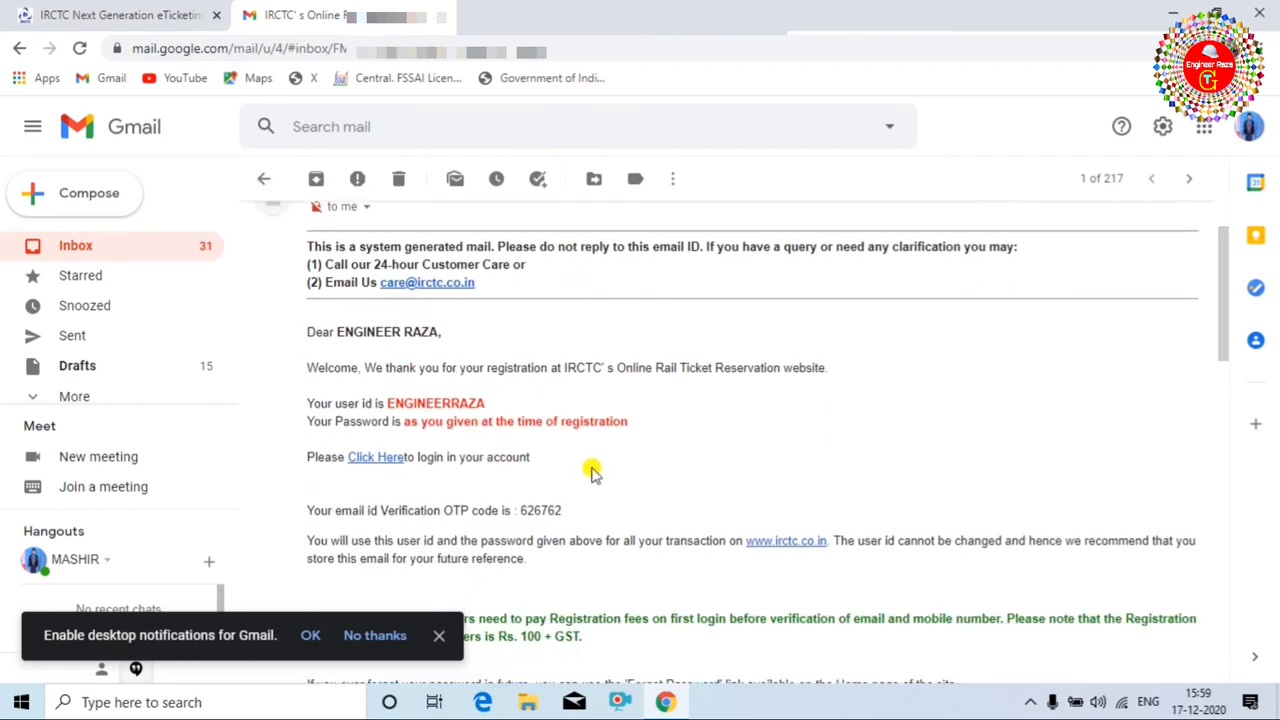
Read the email OTP code and return to the IRCTC OTP entry field.
{"action": "left_click_drag", "start_coordinate": [519, 416], "coordinate": [567, 417]}
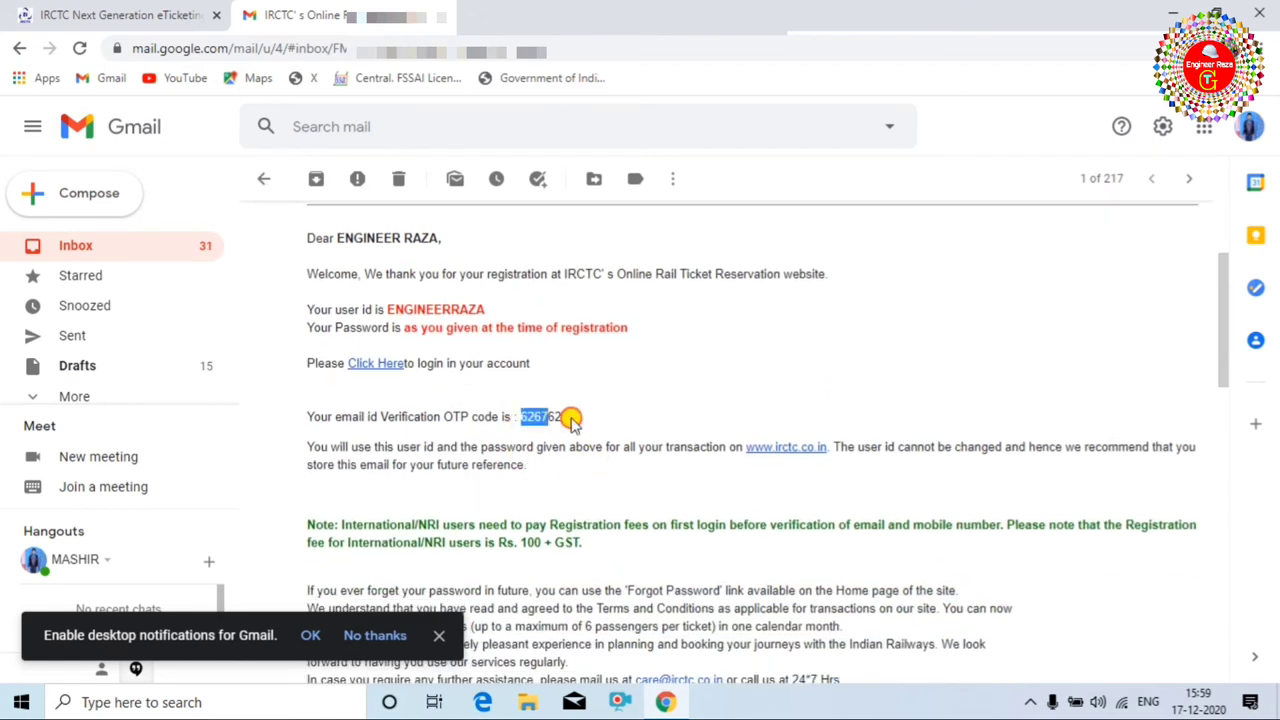
{"action": "left_click", "coordinate": [536, 432]}
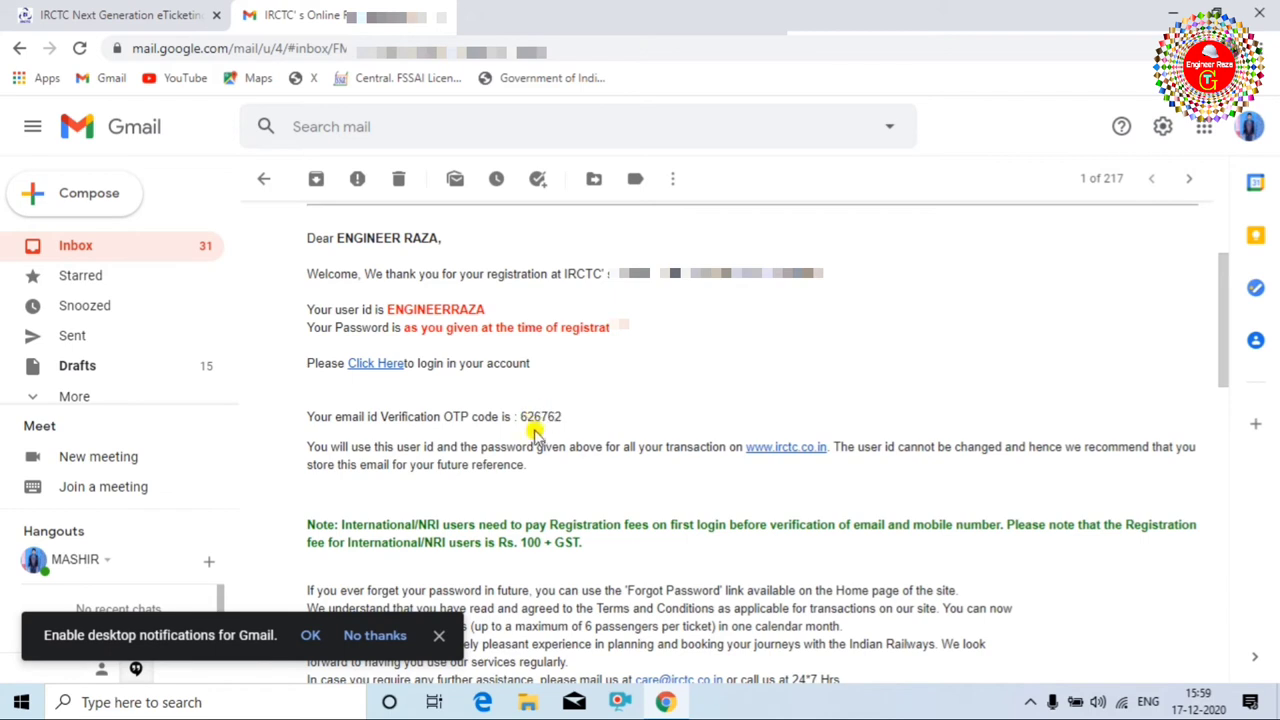
{"action": "left_click", "coordinate": [178, 15]}
{"action": "left_click", "coordinate": [655, 413]}
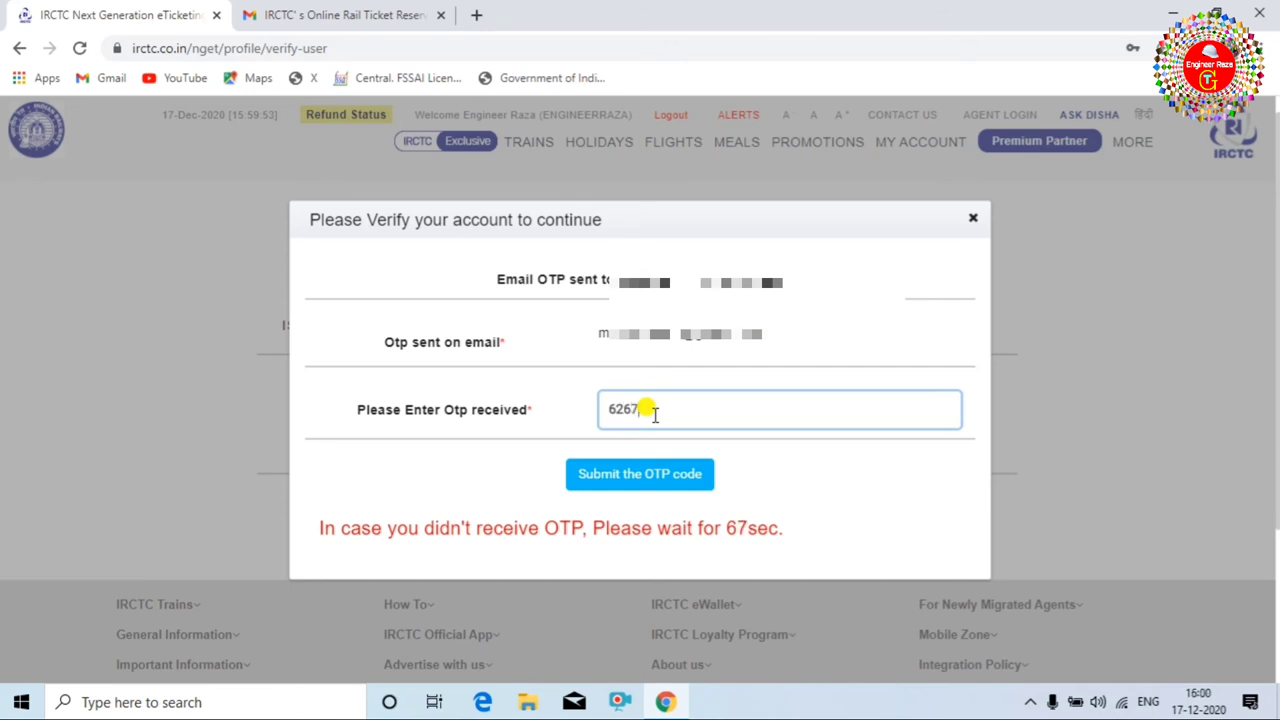
Submit the email OTP, then follow the 'Click here to login again' link.
{"action": "left_click", "coordinate": [600, 475]}
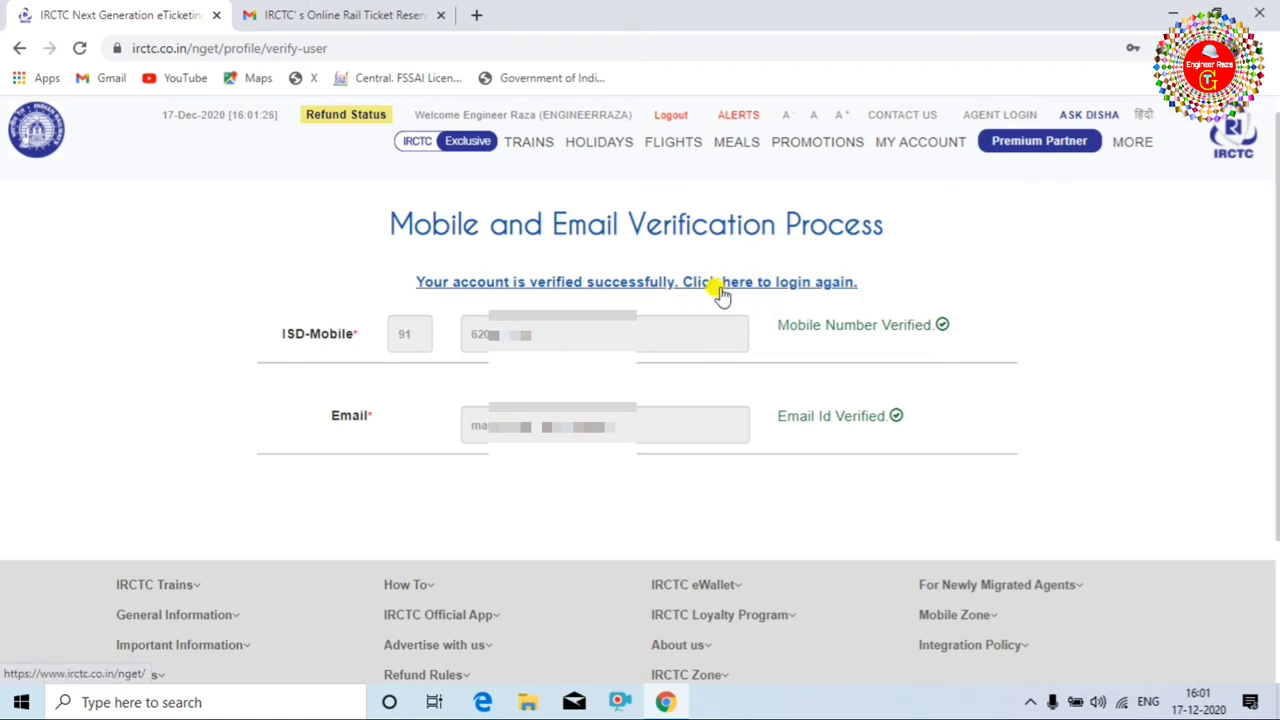
{"action": "left_click", "coordinate": [763, 288]}
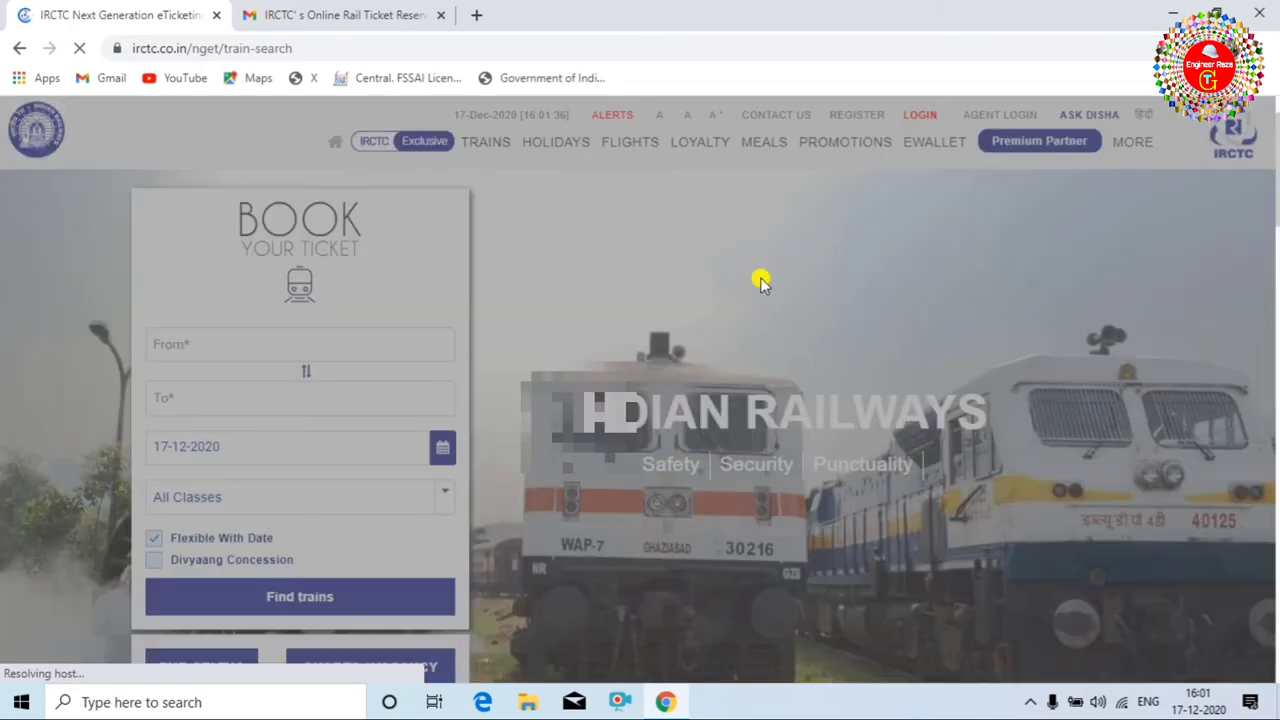
Dismiss the travel advisory alert and bring up the LOGIN form from the header.
{"action": "scroll", "coordinate": [720, 322], "scroll_direction": "down", "scroll_amount": 4}
{"action": "scroll", "coordinate": [720, 322], "scroll_direction": "down", "scroll_amount": 1}
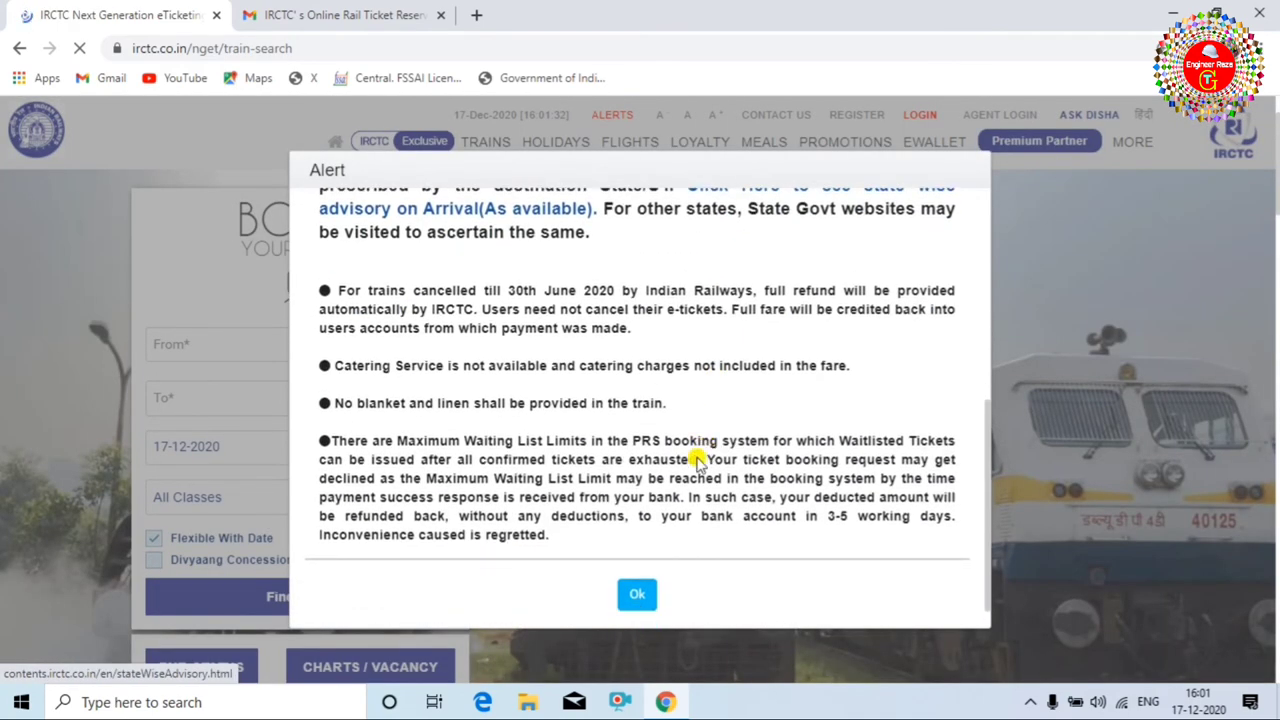
{"action": "left_click", "coordinate": [636, 597]}
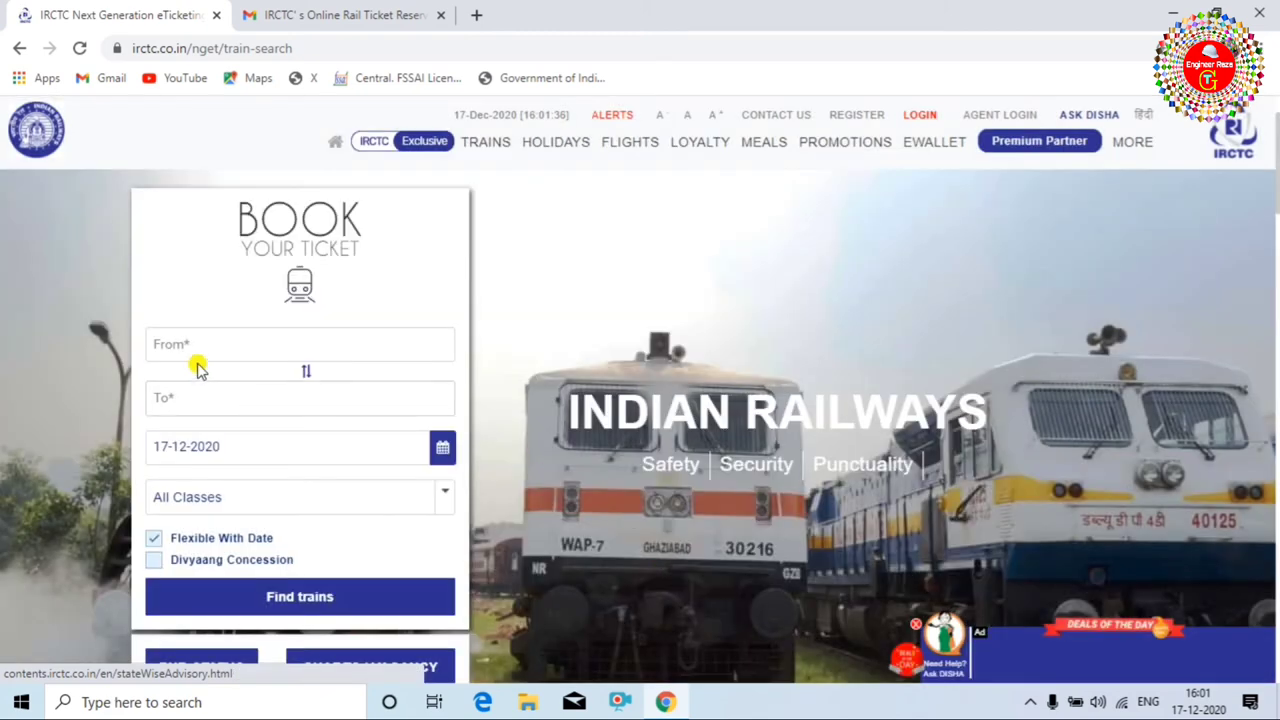
{"action": "scroll", "coordinate": [297, 420], "scroll_direction": "down", "scroll_amount": 2}
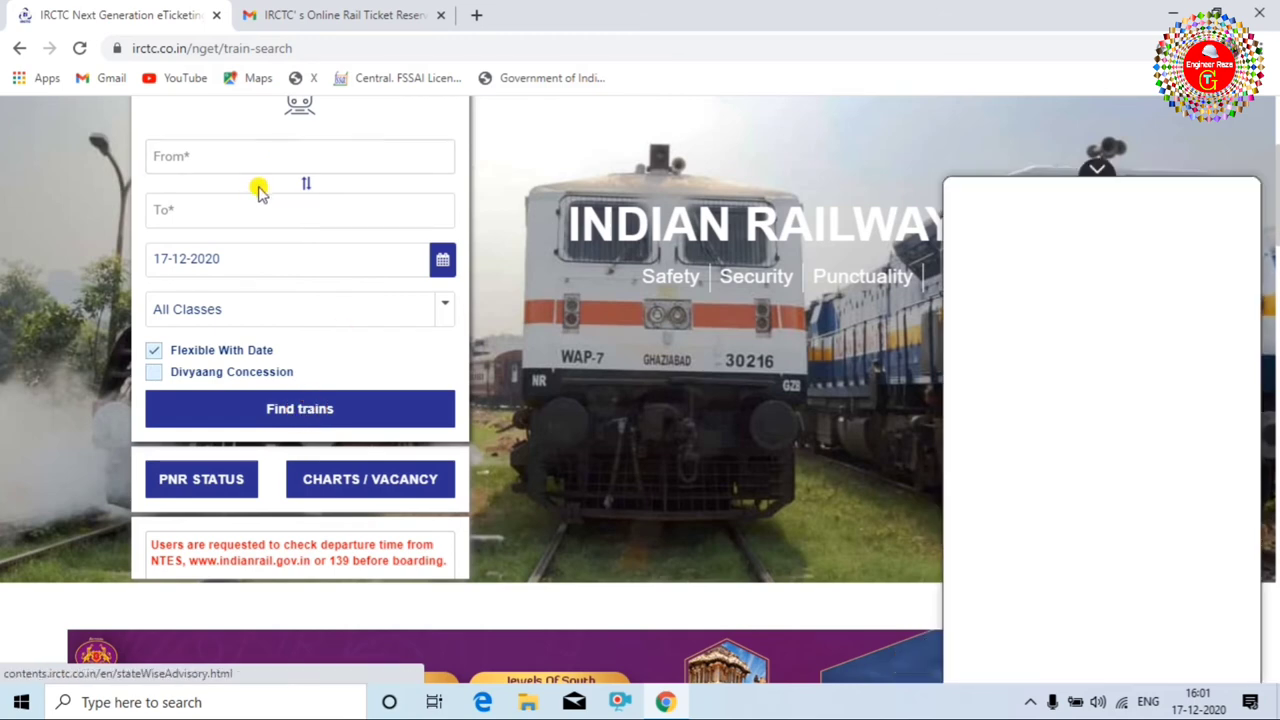
{"action": "scroll", "coordinate": [231, 236], "scroll_direction": "up", "scroll_amount": 1}
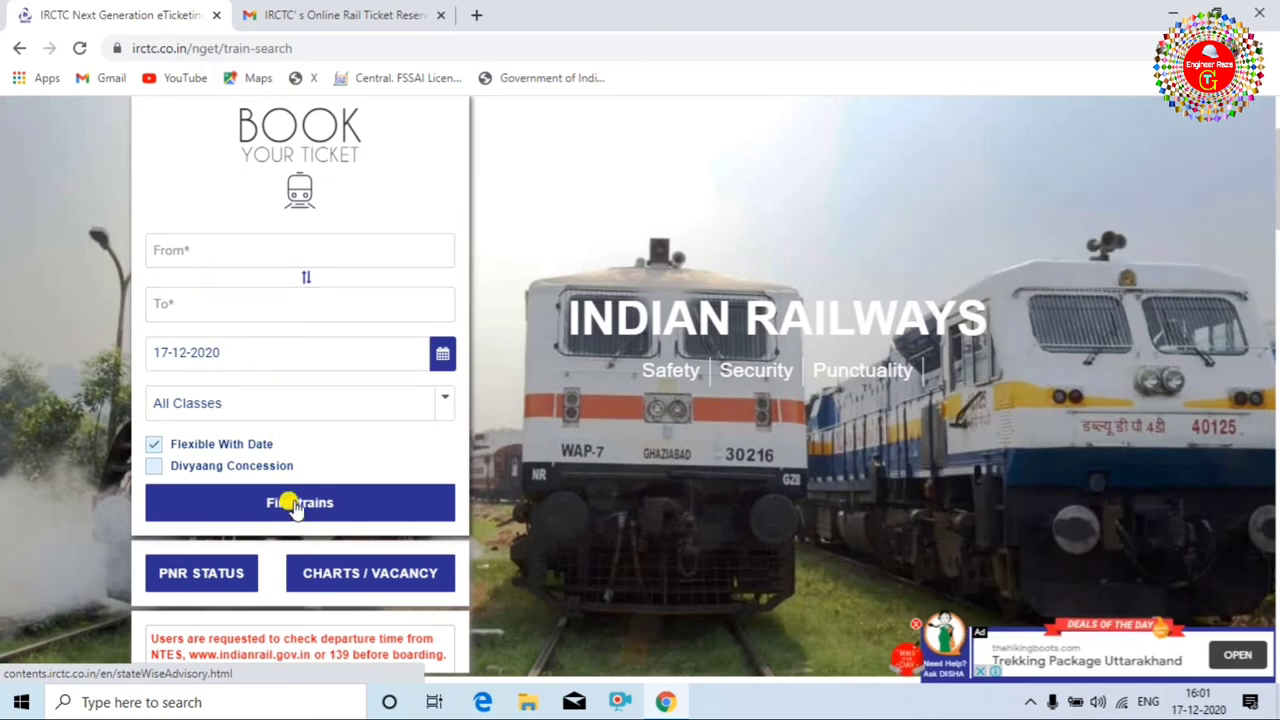
{"action": "scroll", "coordinate": [296, 505], "scroll_direction": "up", "scroll_amount": 1}
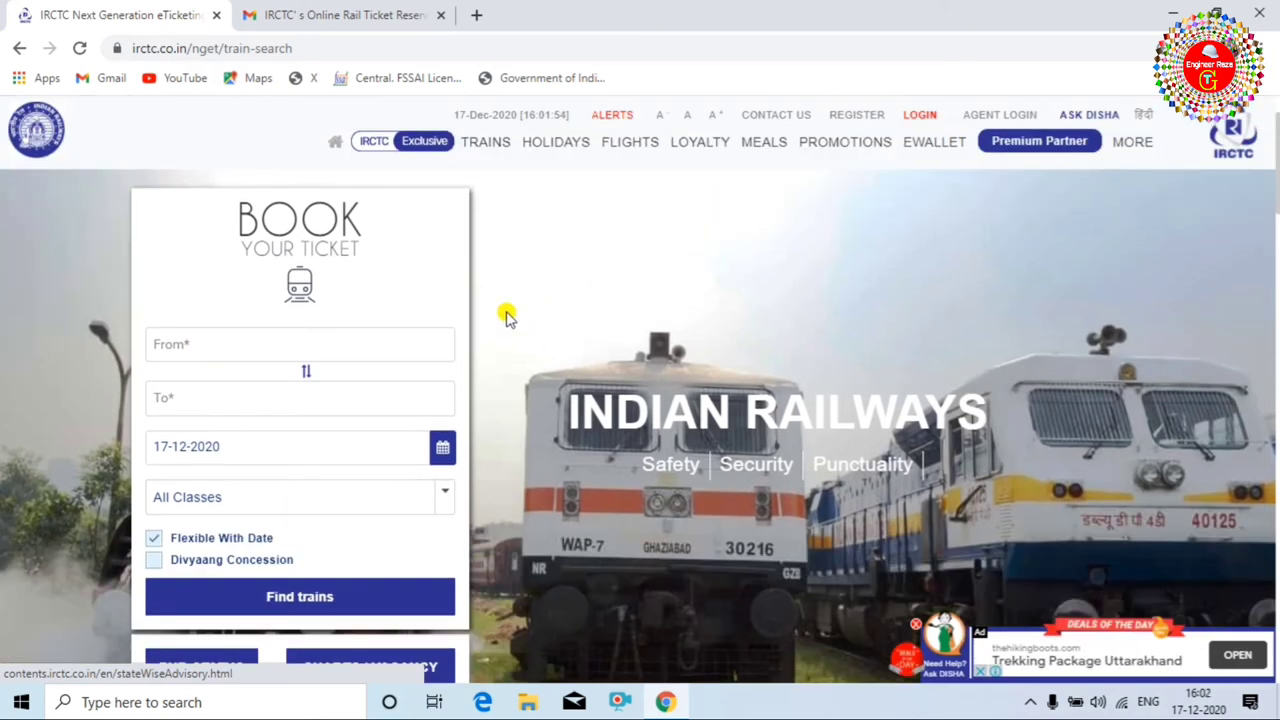
{"action": "left_click", "coordinate": [920, 114]}
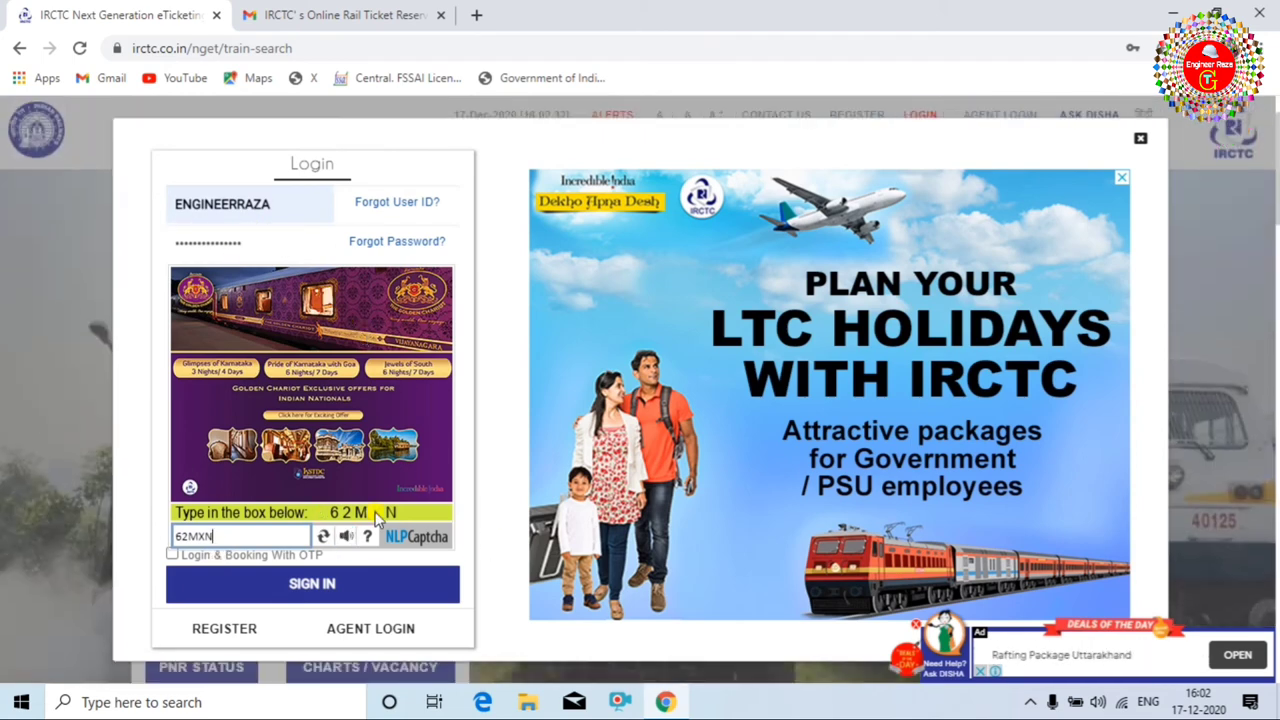
Sign in with the entered user ID, password and captcha, then check the MY ACCOUNT menu.
{"action": "left_click", "coordinate": [302, 584]}
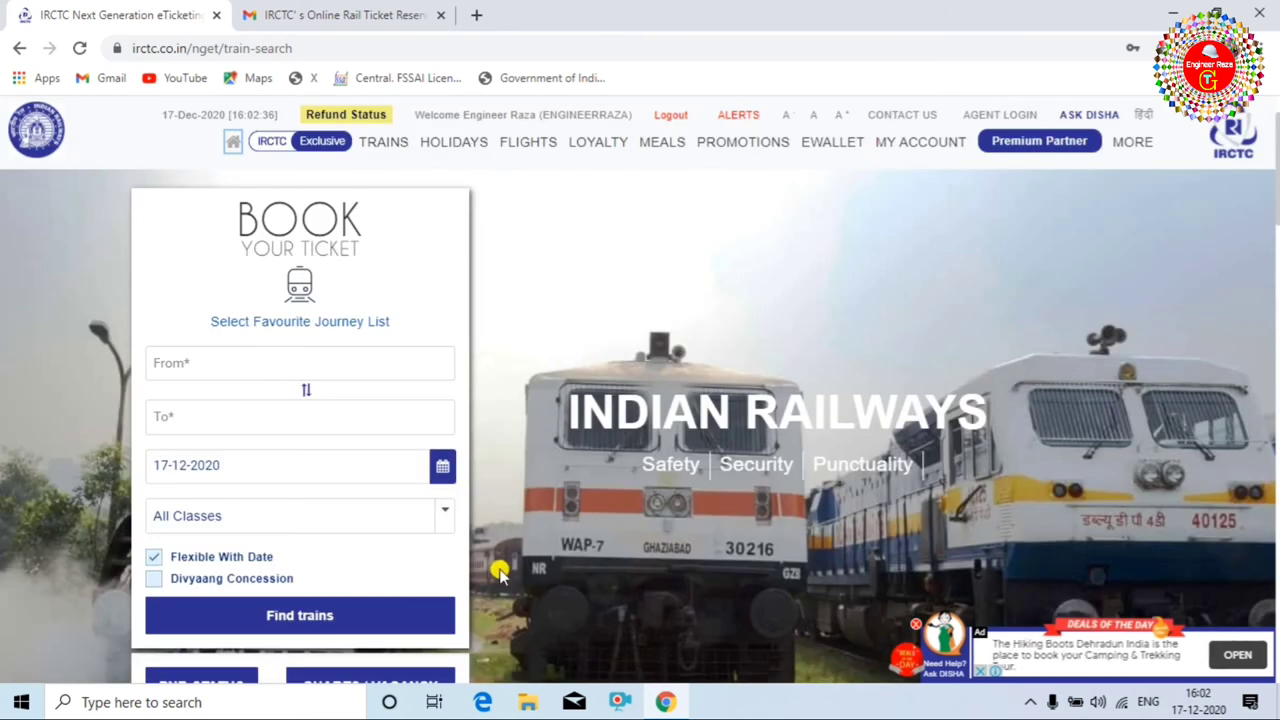
{"action": "scroll", "coordinate": [632, 492], "scroll_direction": "down", "scroll_amount": 1}
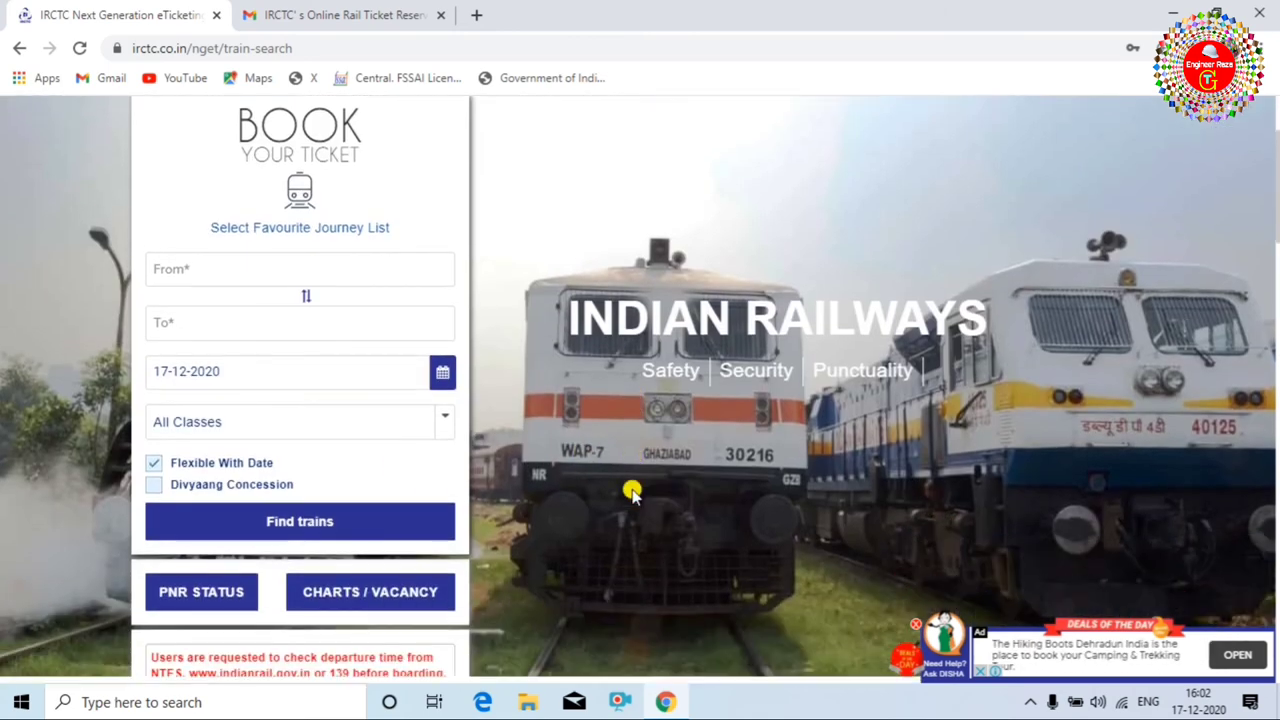
{"action": "scroll", "coordinate": [645, 483], "scroll_direction": "up", "scroll_amount": 1}
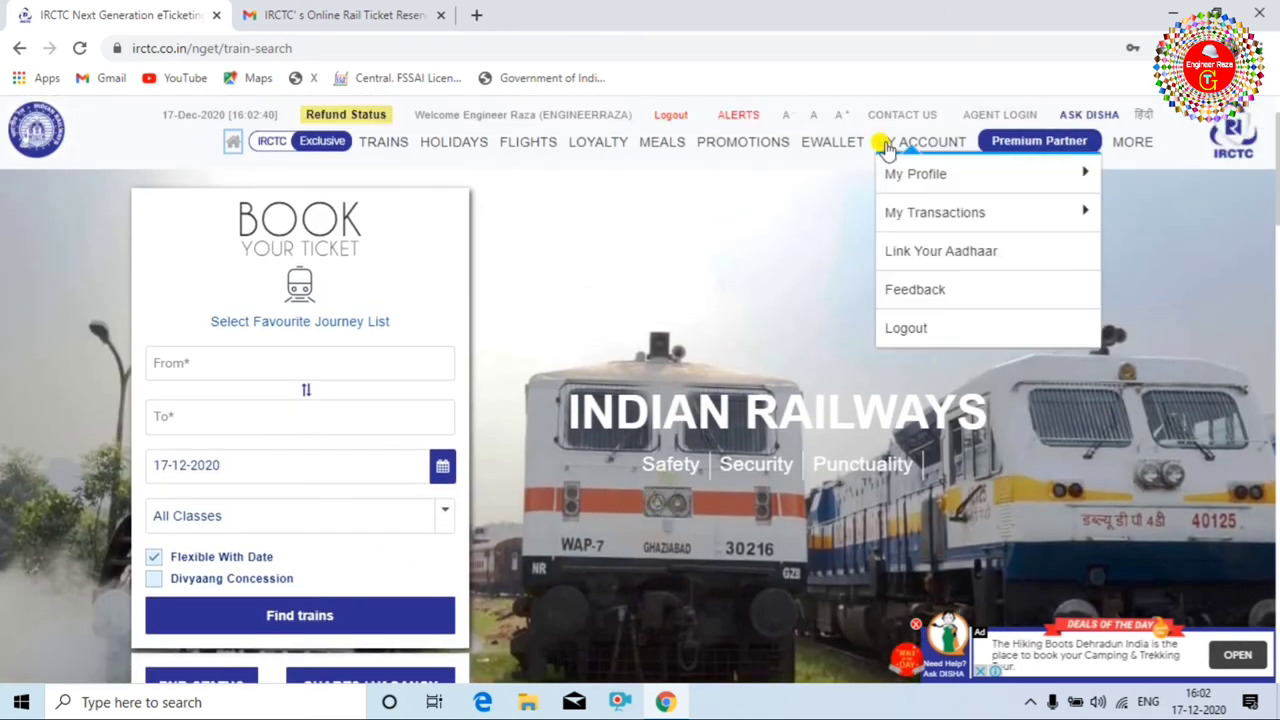
{"action": "mouse_move", "coordinate": [883, 149]}
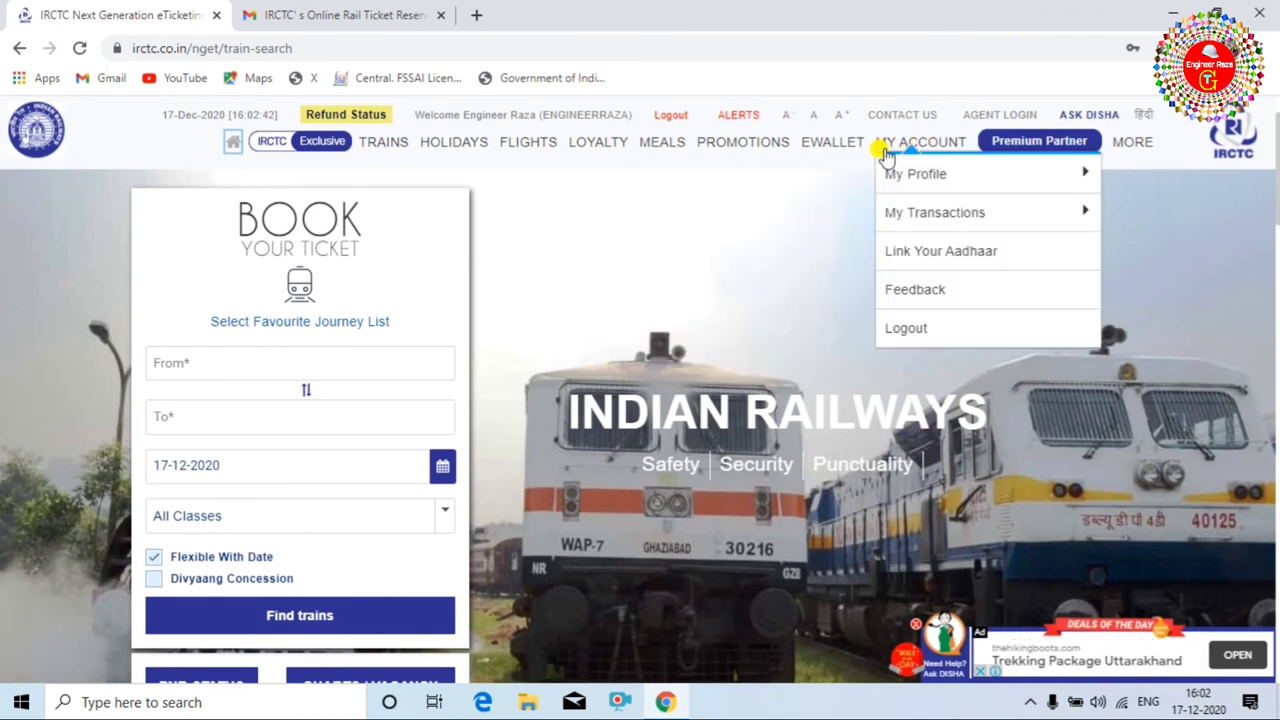
{"action": "mouse_move", "coordinate": [915, 174]}
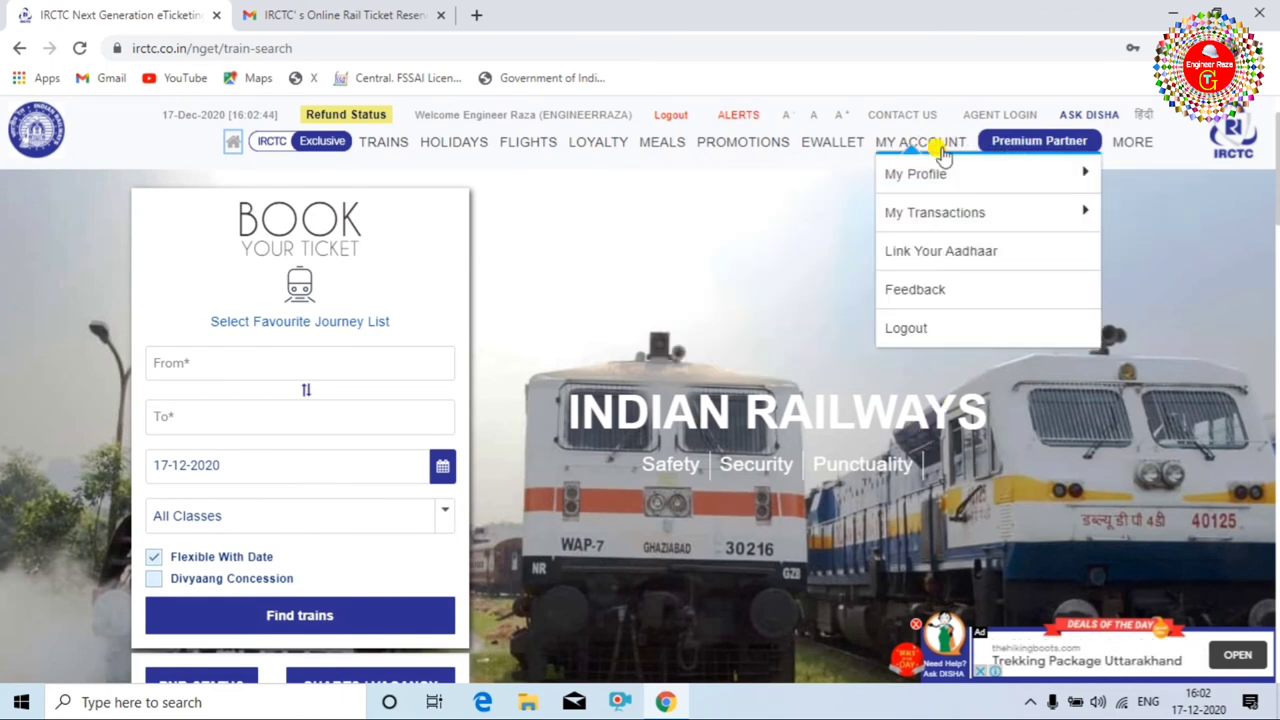